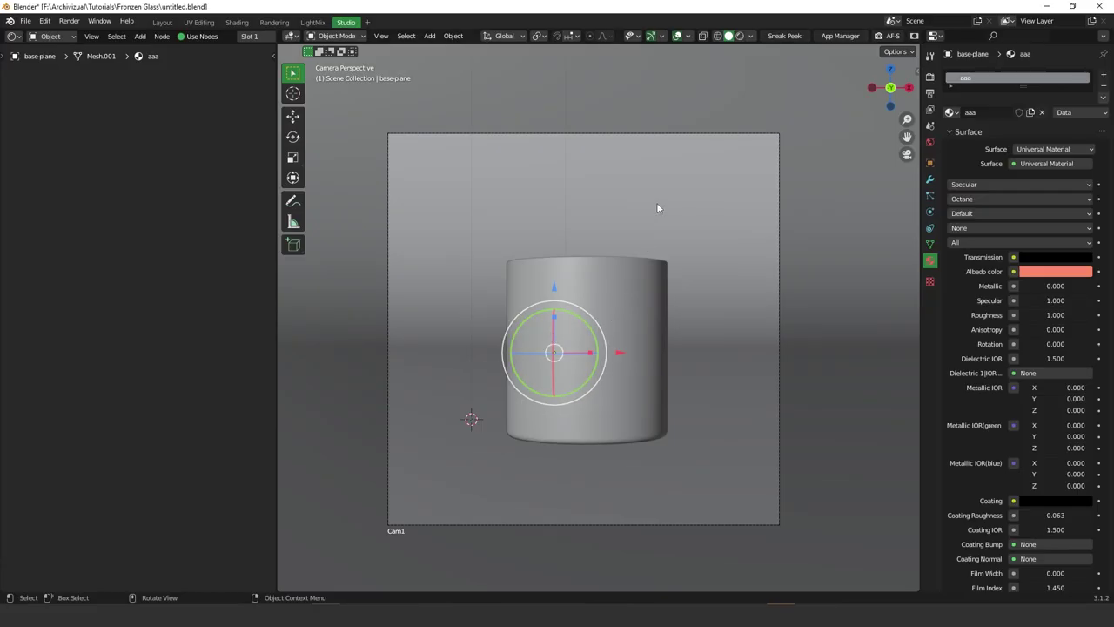
Switch the viewport to the live Octane preview and orbit and zoom down onto the glass.
{"action": "left_click", "coordinate": [740, 36]}
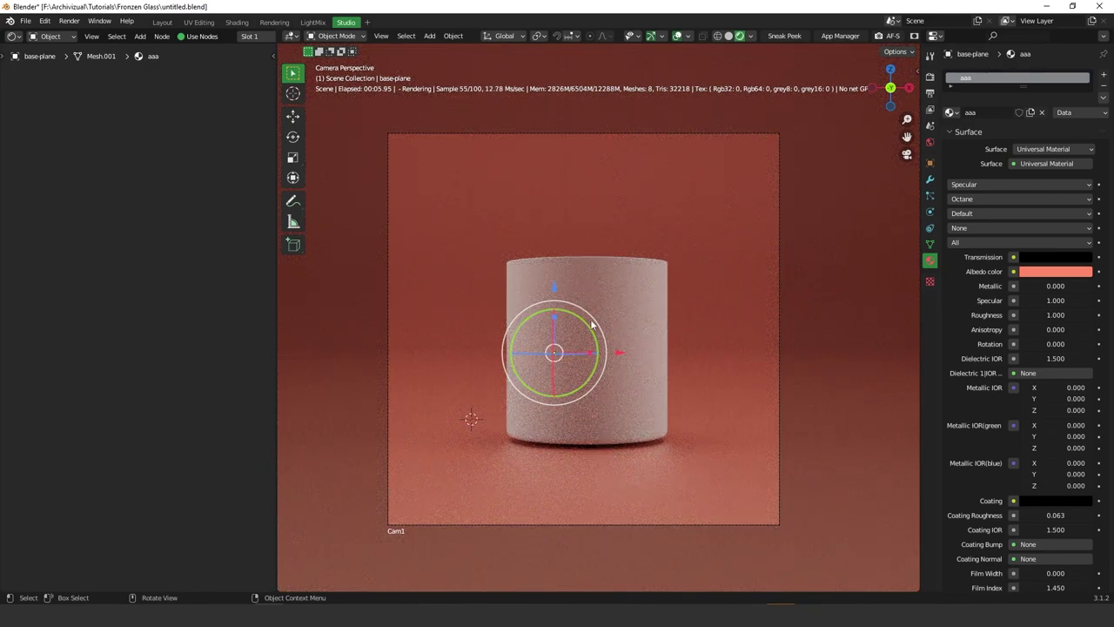
{"action": "mouse_move", "coordinate": [613, 303]}
{"action": "middle_mouse_down"}
{"action": "mouse_move", "coordinate": [592, 366]}
{"action": "mouse_move", "coordinate": [599, 309]}
{"action": "middle_mouse_up"}
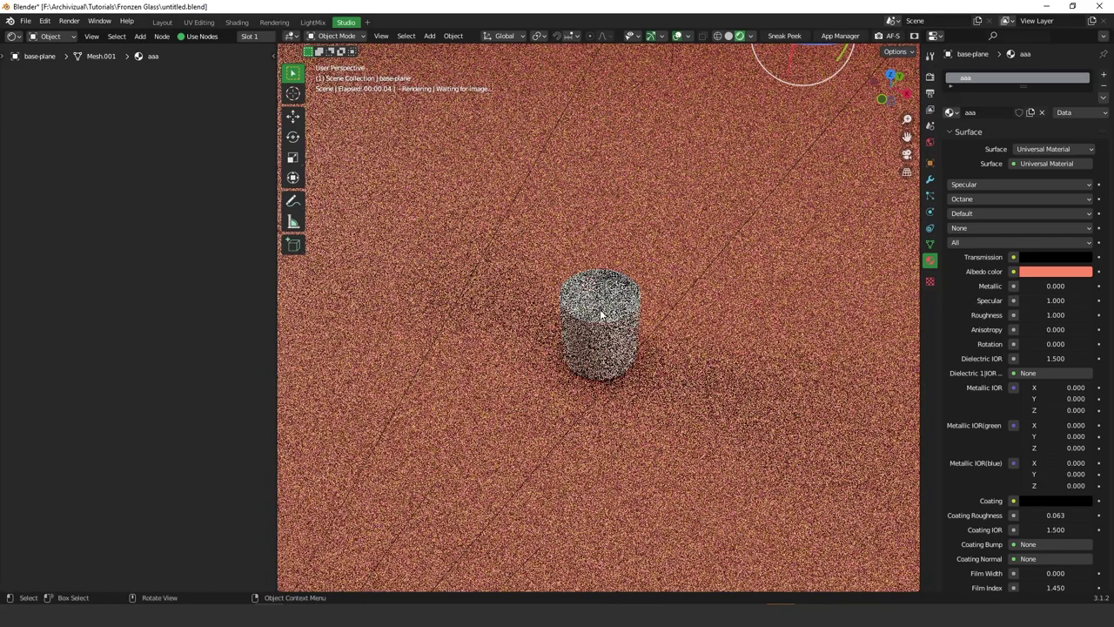
{"action": "scroll", "coordinate": [626, 364], "scroll_direction": "up", "scroll_amount": 2}
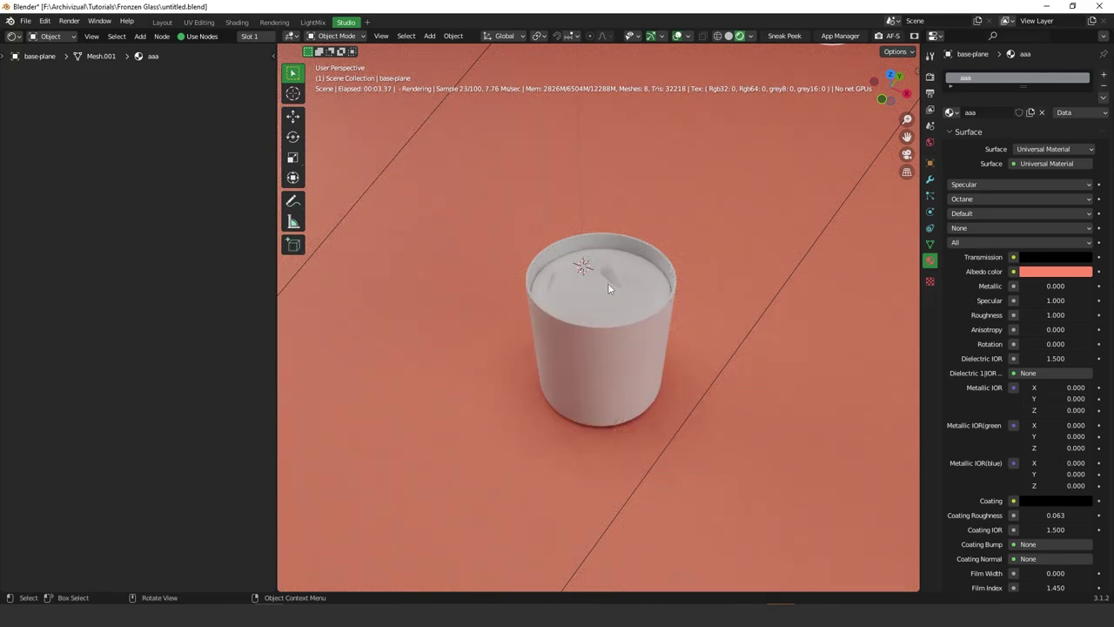
Create a new glass material and feed a near-white RGB colour node into its Transmission.
{"action": "left_click", "coordinate": [572, 341]}
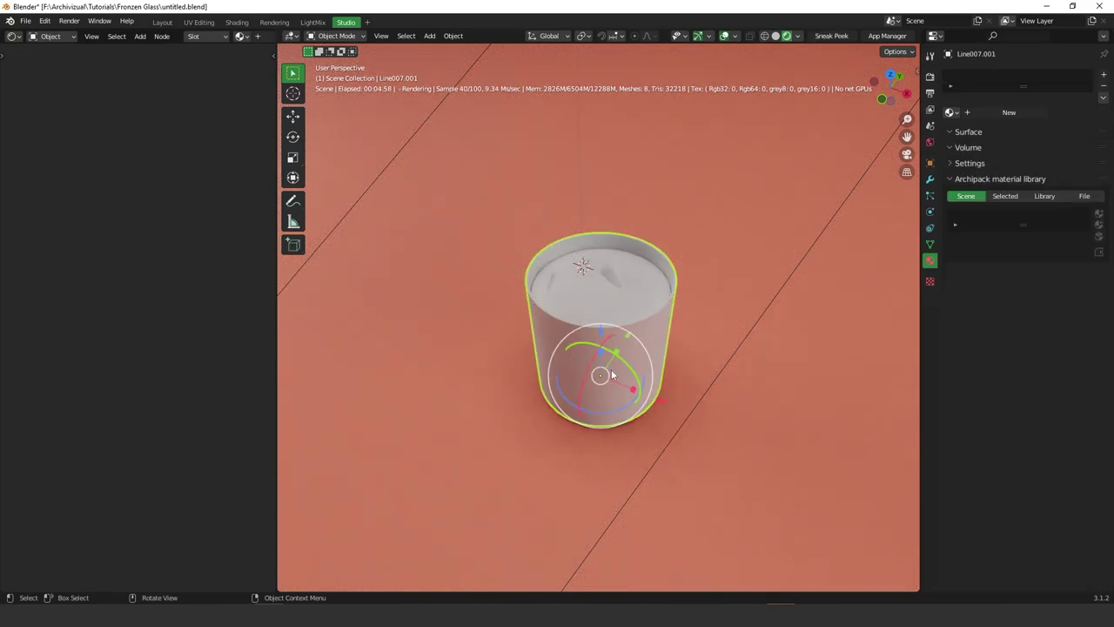
{"action": "left_click", "coordinate": [1014, 113]}
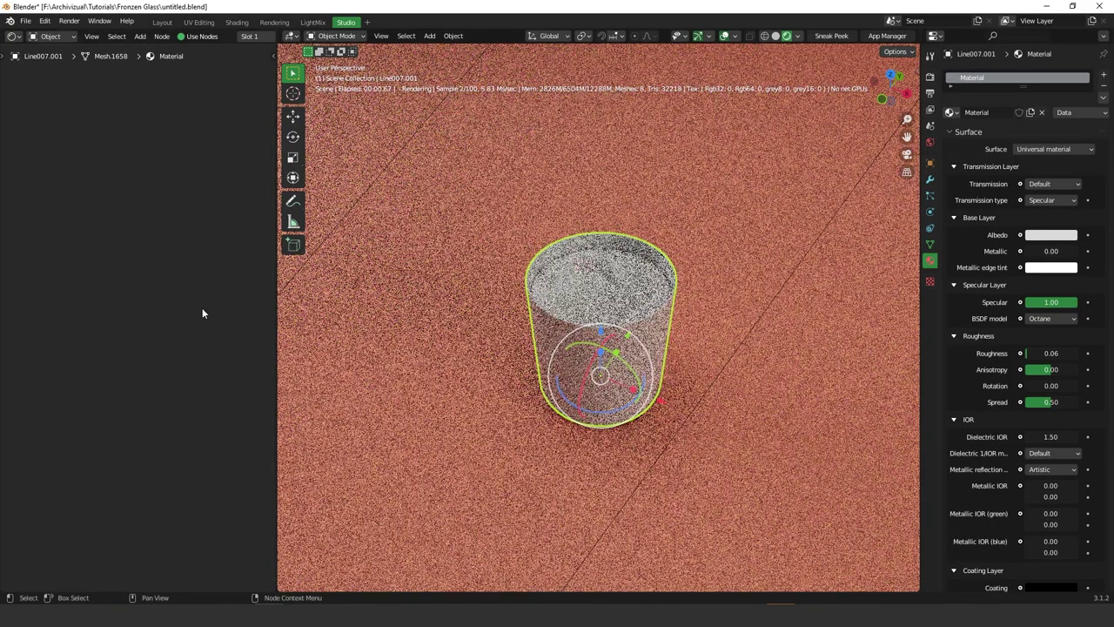
{"action": "scroll", "coordinate": [189, 275], "scroll_direction": "up", "scroll_amount": 2}
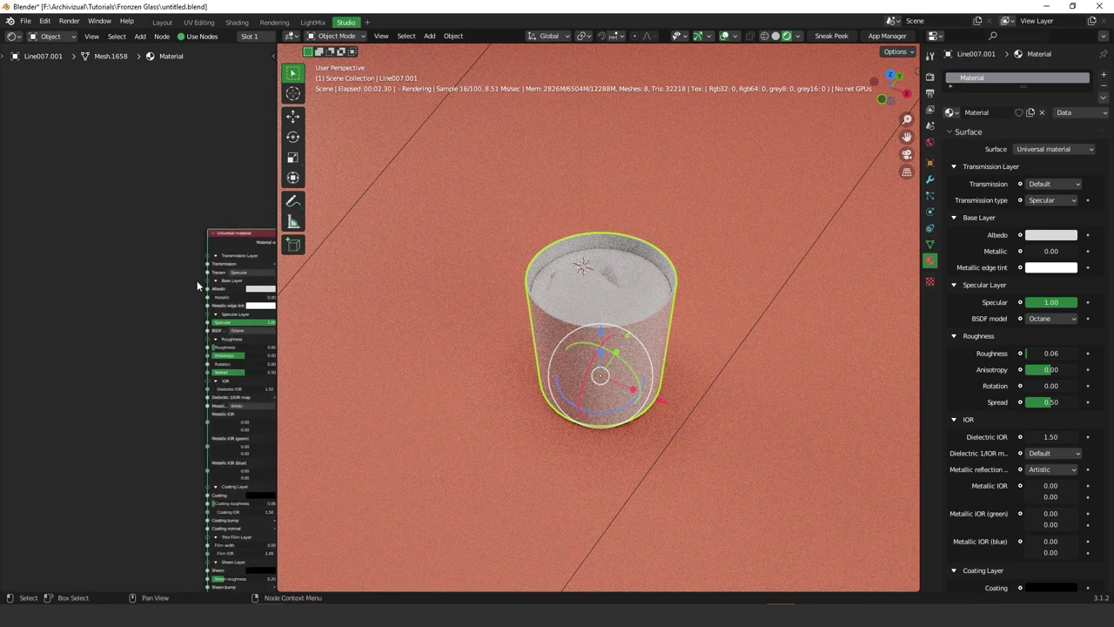
{"action": "scroll", "coordinate": [157, 219], "scroll_direction": "up", "scroll_amount": 2}
{"action": "middle_click_drag", "start_coordinate": [189, 209], "coordinate": [178, 233]}
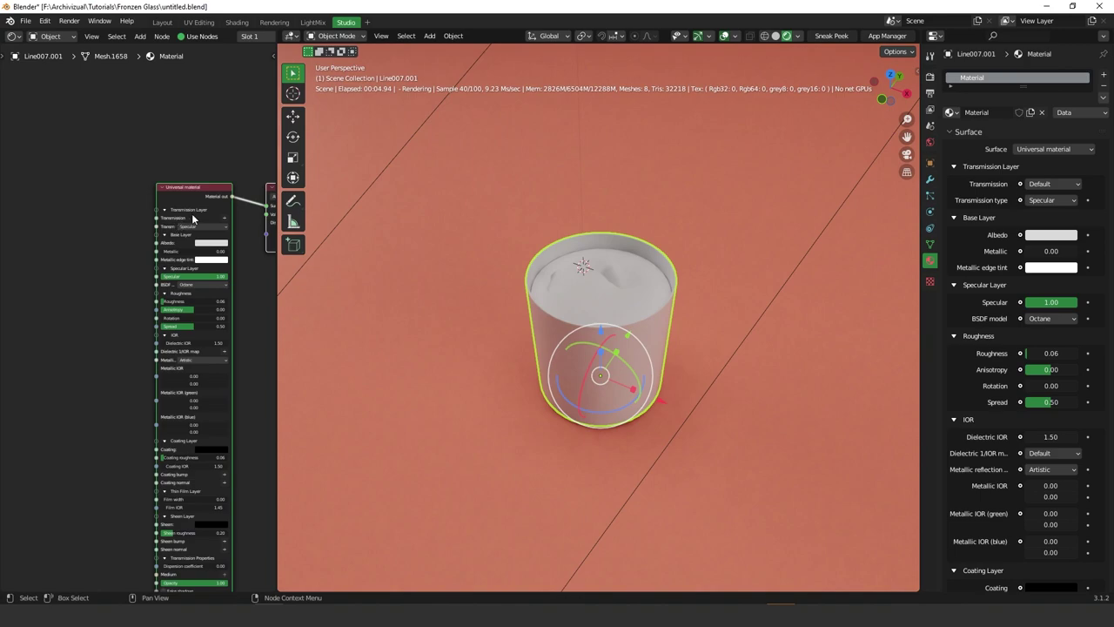
{"action": "key", "text": "shift+a"}
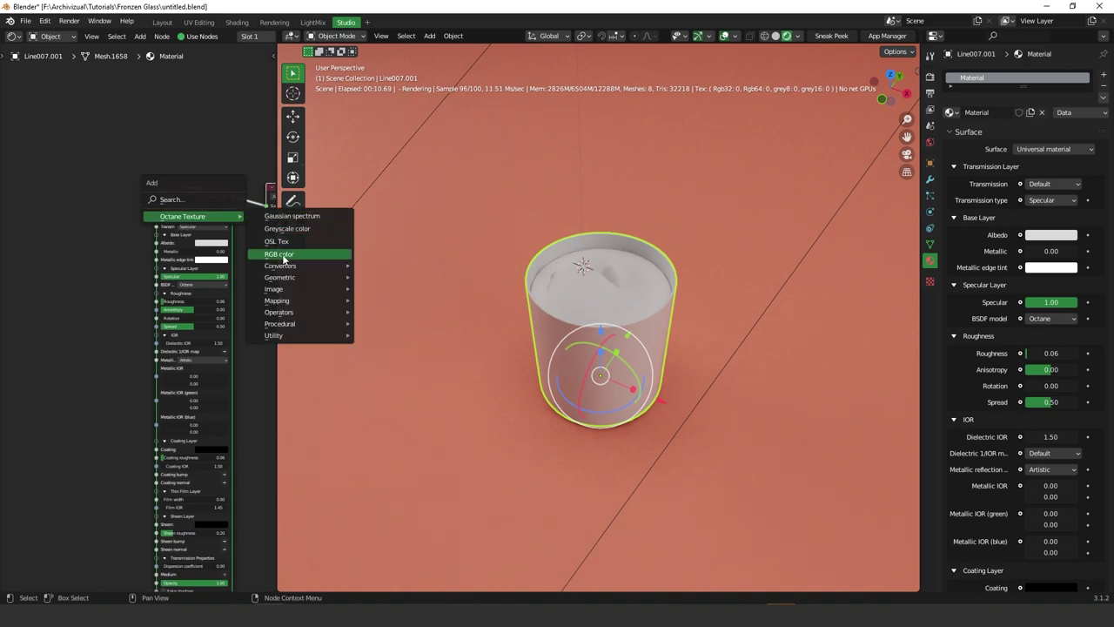
{"action": "left_click", "coordinate": [287, 257]}
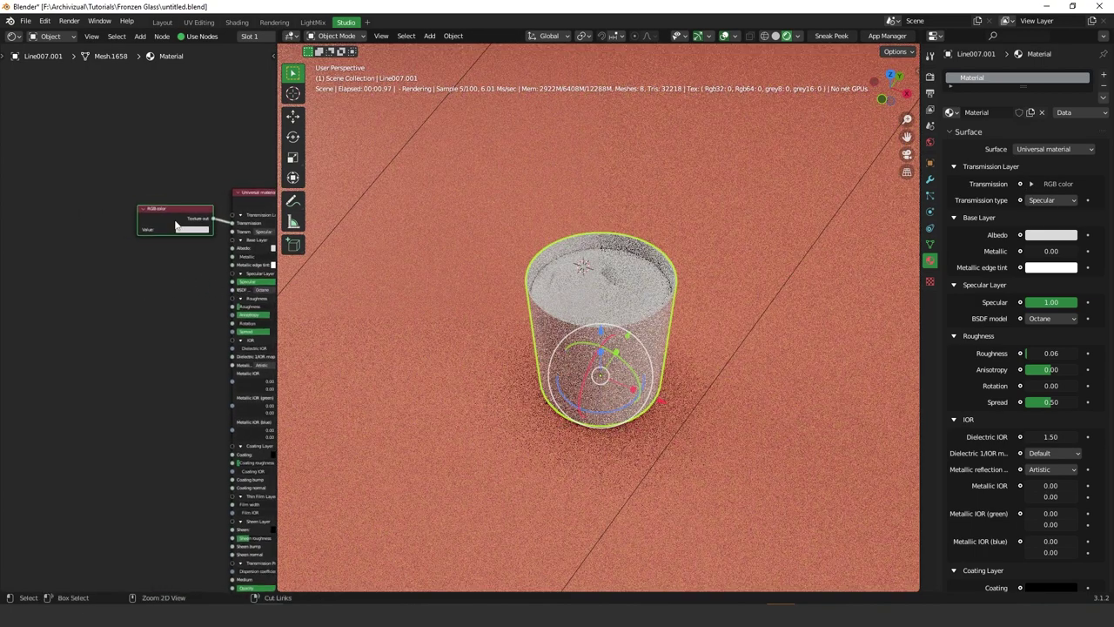
{"action": "left_click", "coordinate": [211, 212]}
{"action": "left_click", "coordinate": [209, 212]}
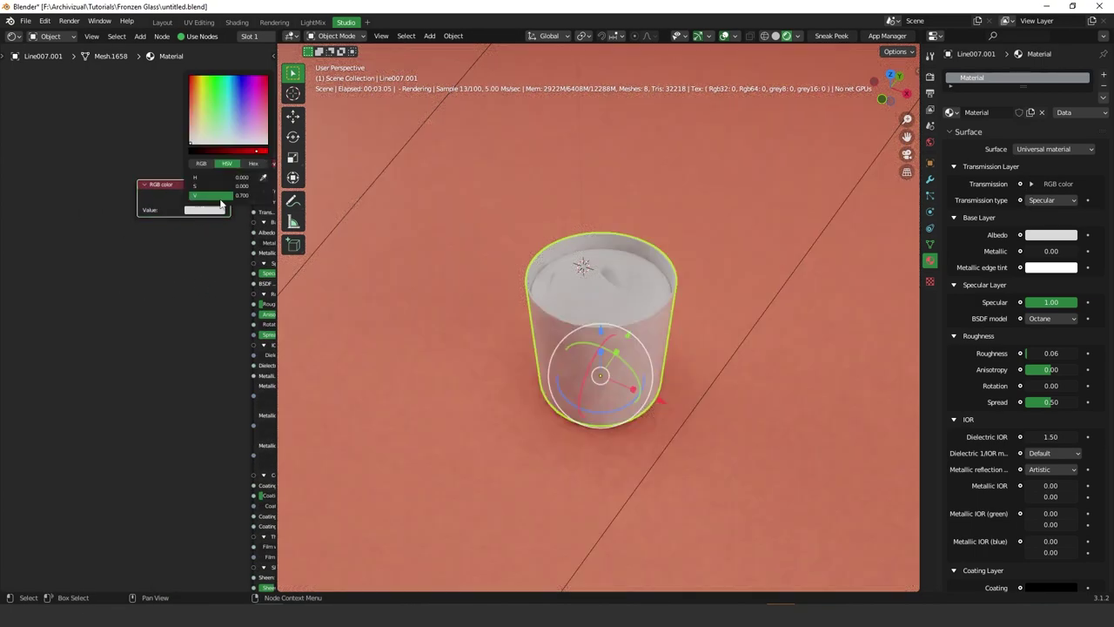
{"action": "left_click", "coordinate": [257, 155]}
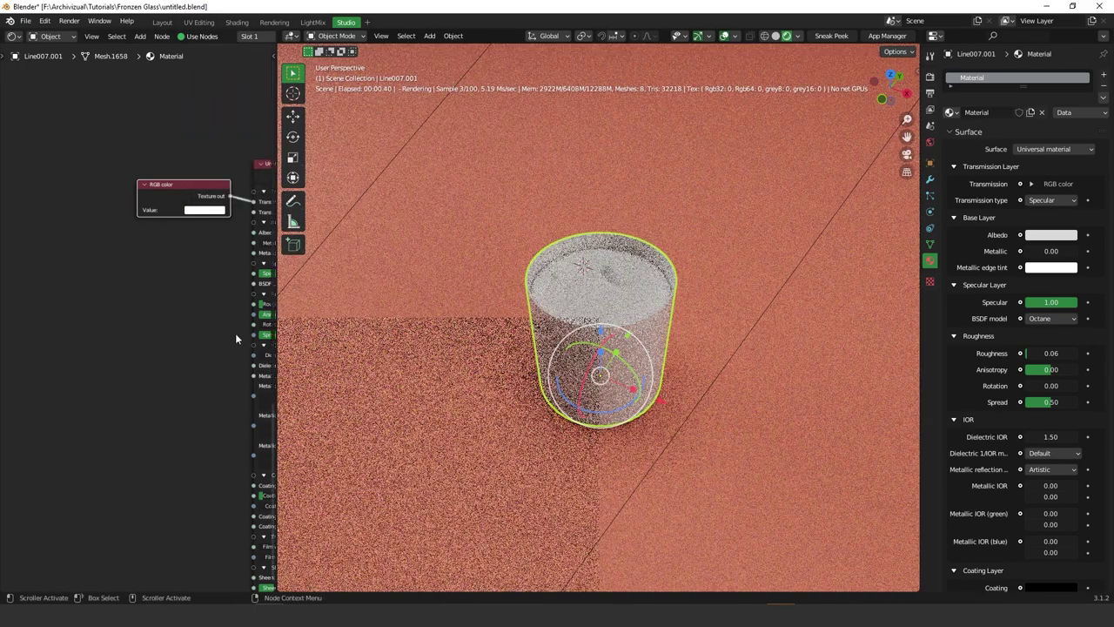
Set the glass albedo to black and roughness to 0, then return to camera view.
{"action": "middle_click_drag", "start_coordinate": [235, 332], "coordinate": [141, 336]}
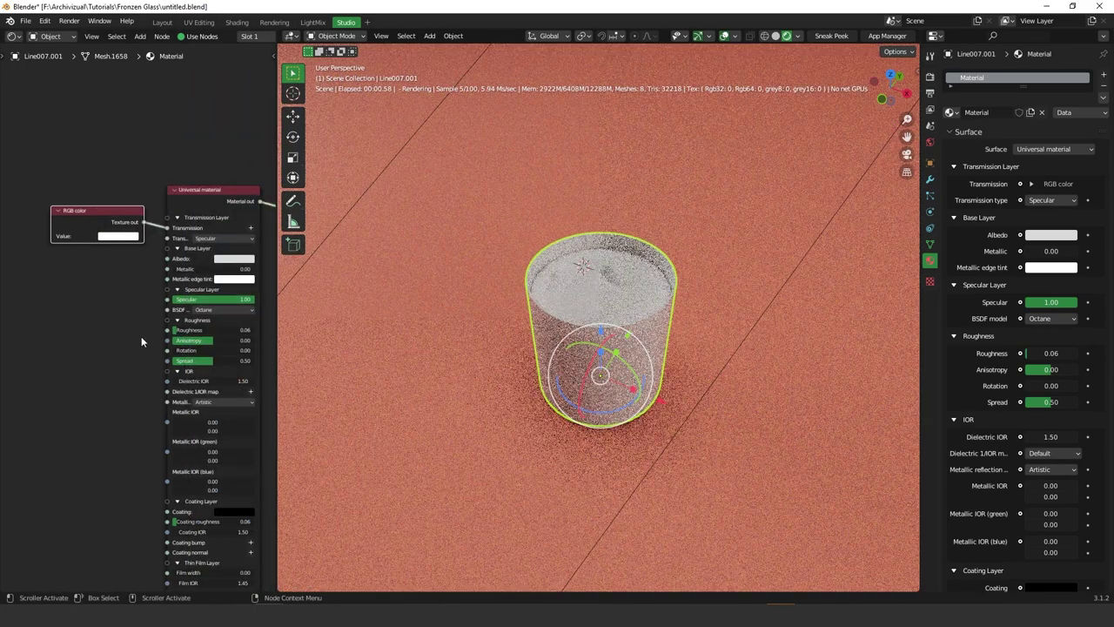
{"action": "left_click", "coordinate": [235, 258]}
{"action": "left_click_drag", "start_coordinate": [270, 202], "coordinate": [219, 202]}
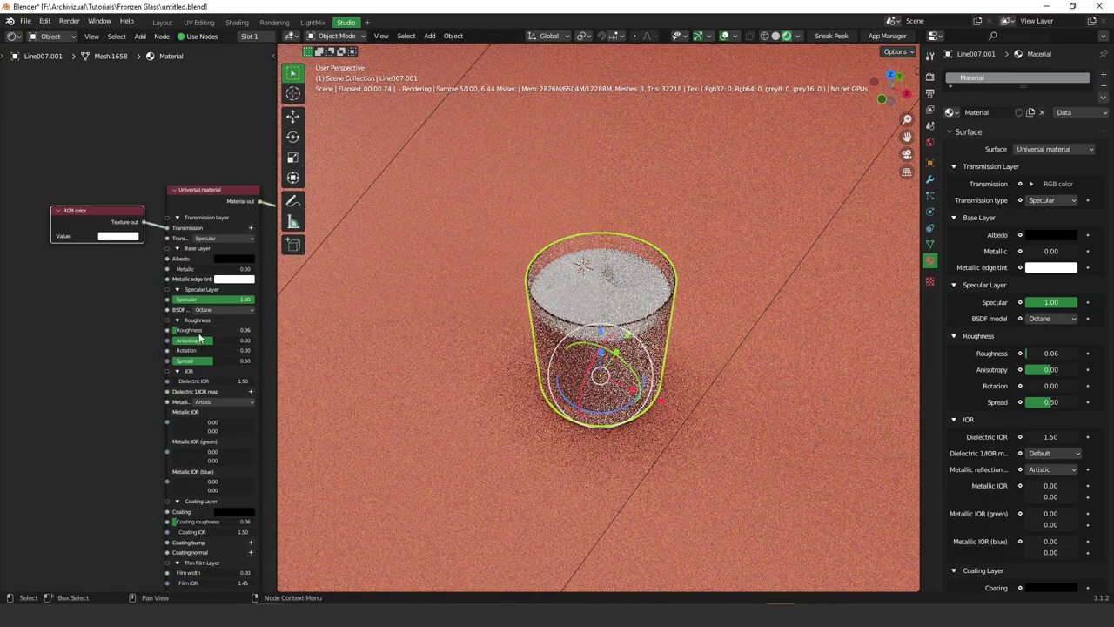
{"action": "left_click_drag", "start_coordinate": [201, 332], "coordinate": [158, 337]}
{"action": "middle_click_drag", "start_coordinate": [644, 392], "coordinate": [659, 285]}
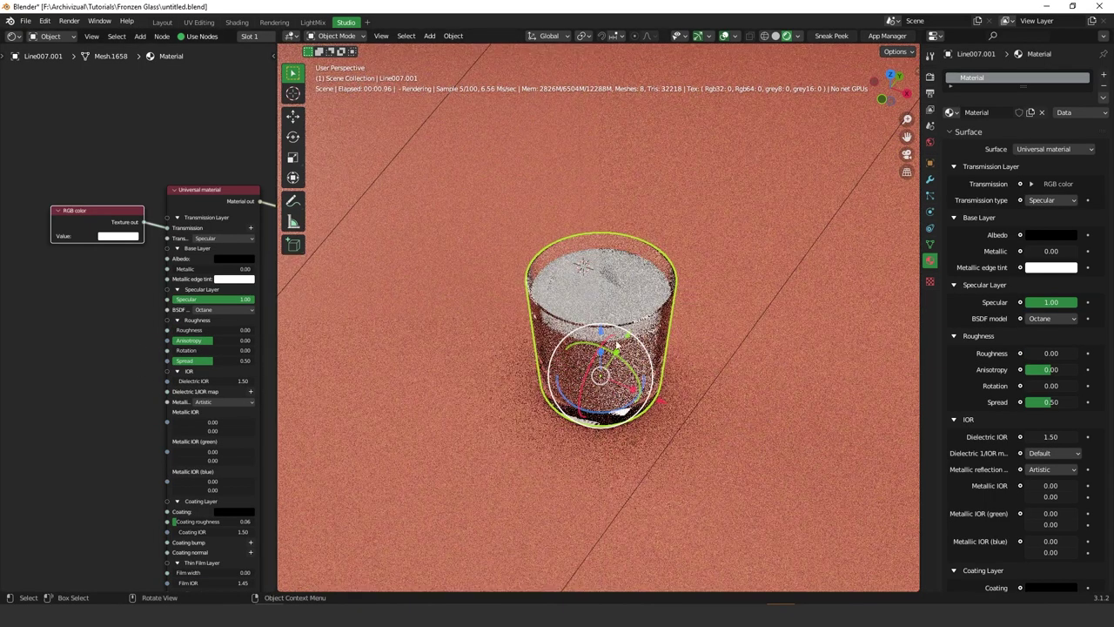
{"action": "key", "text": "KP_0"}
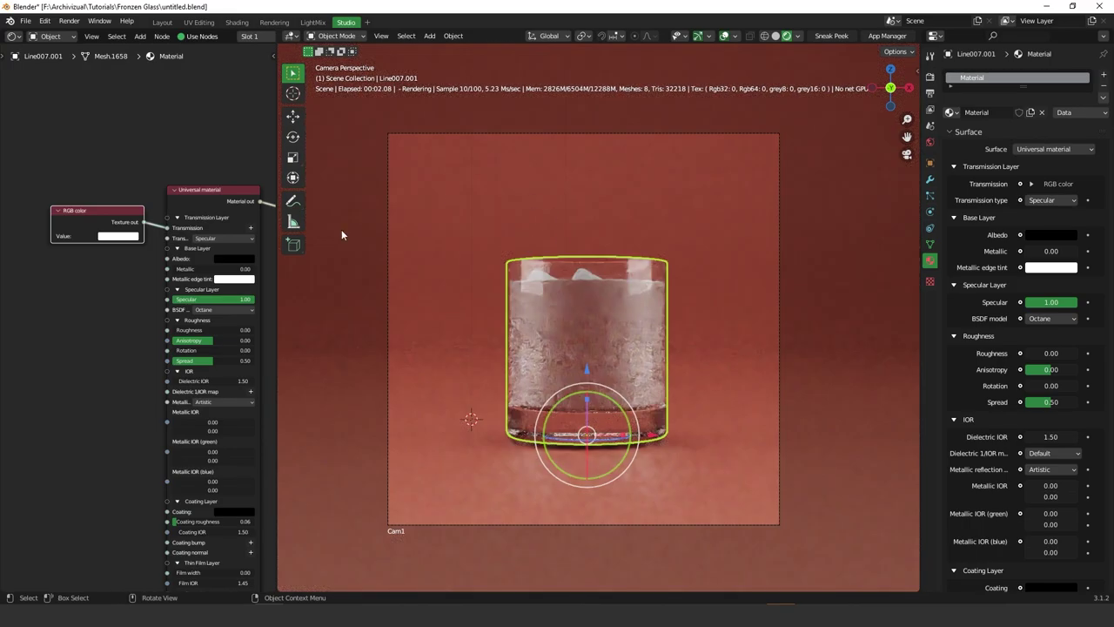
Name the glass material 'MainGlass' in the material slot.
{"action": "double_click", "coordinate": [983, 78]}
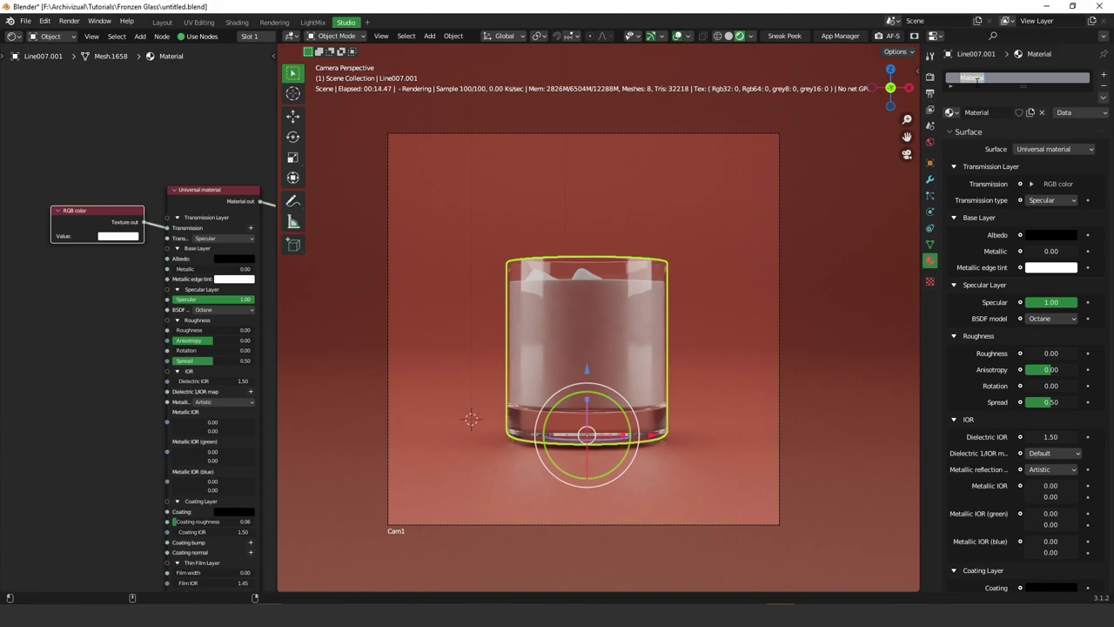
{"action": "type", "text": "Main"}
{"action": "type", "text": "Glass"}
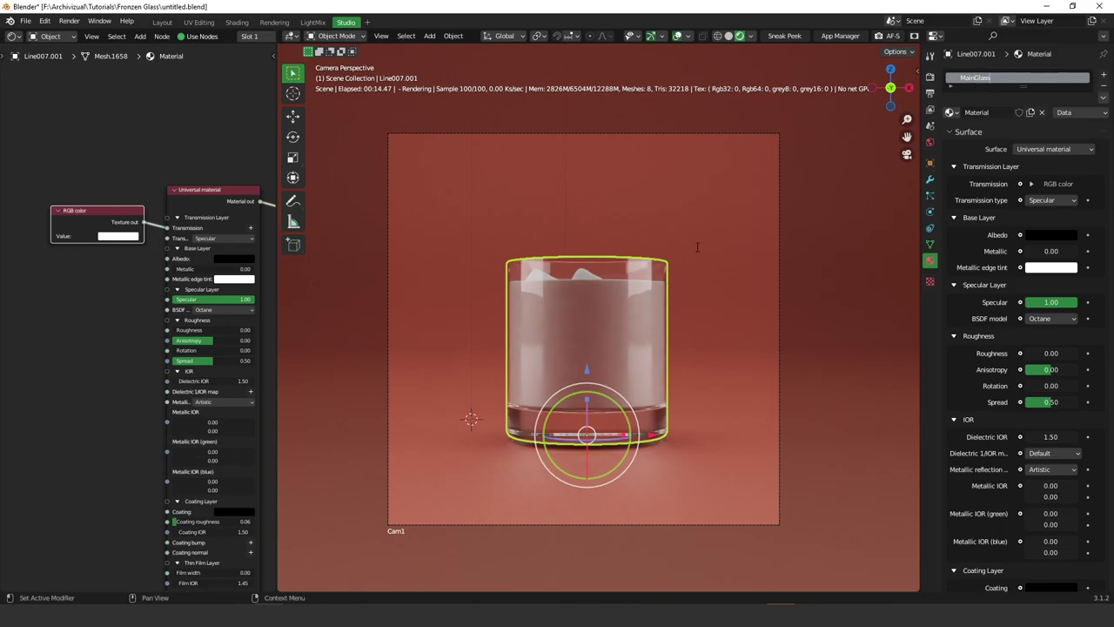
{"action": "key", "text": "Return"}
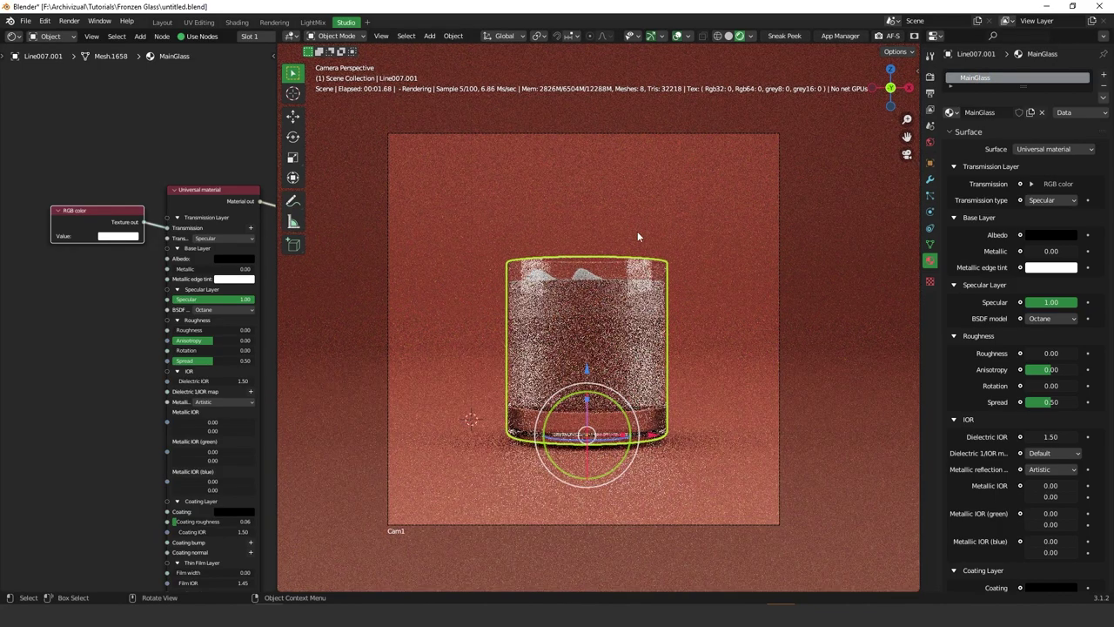
{"action": "middle_click_drag", "start_coordinate": [638, 233], "coordinate": [597, 293]}
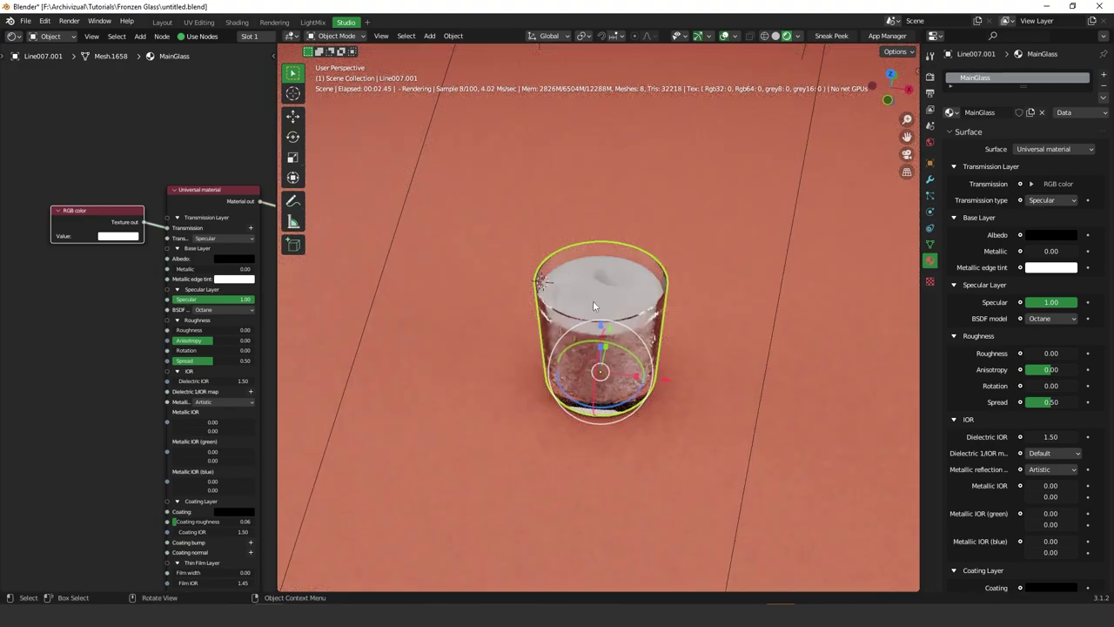
Give the liquid object Line008.001 a new material named 'Liquid'.
{"action": "left_click", "coordinate": [593, 300]}
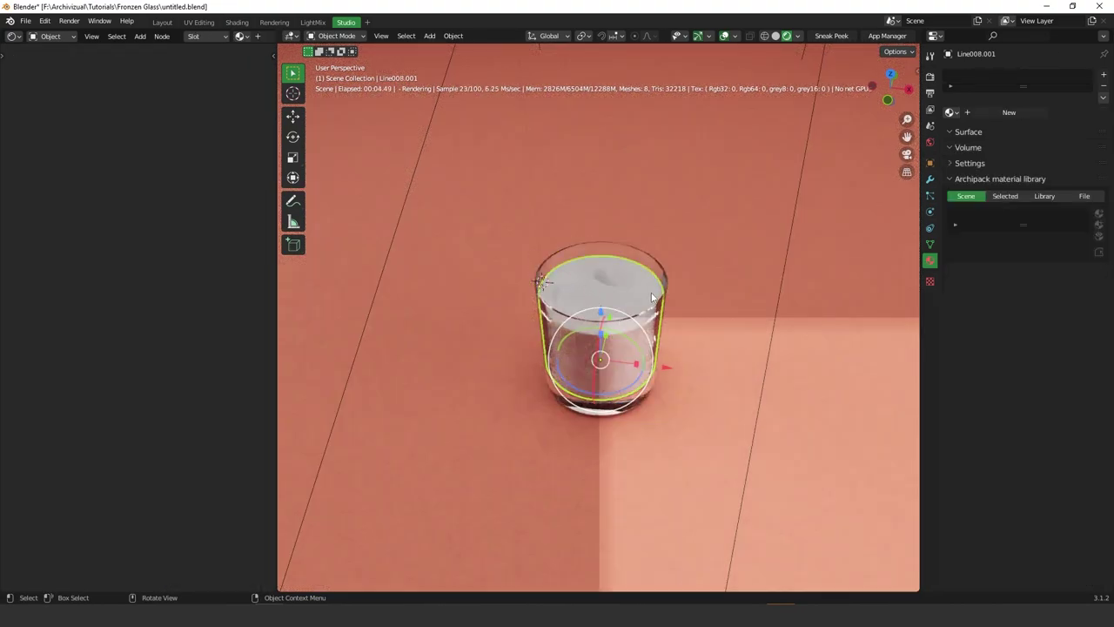
{"action": "left_click", "coordinate": [1015, 112]}
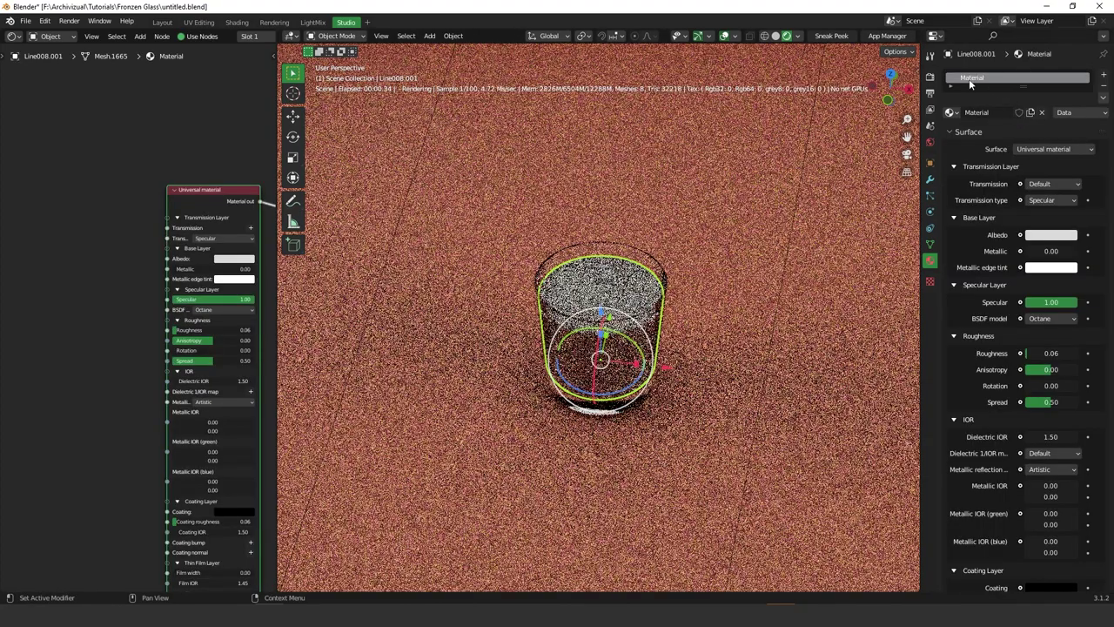
{"action": "double_click", "coordinate": [971, 77]}
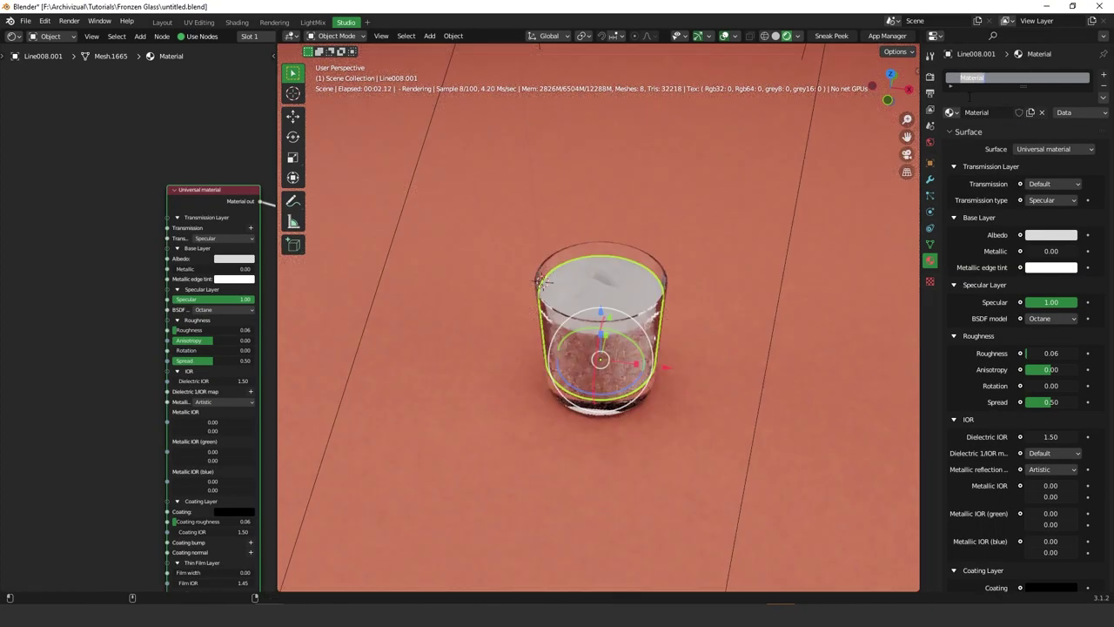
{"action": "type", "text": "Liqu"}
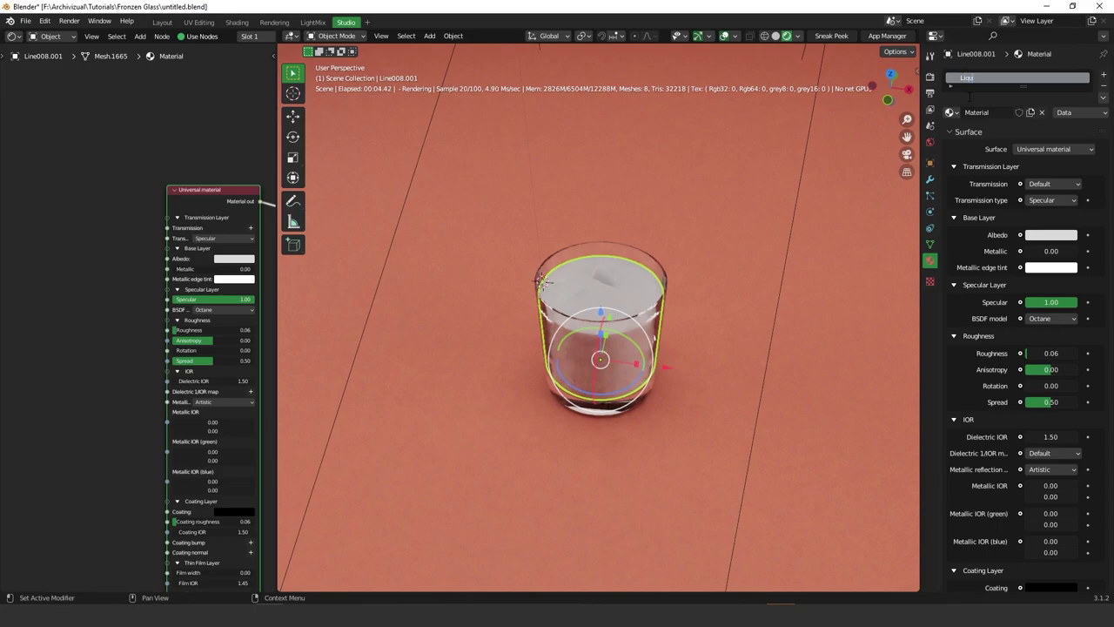
{"action": "type", "text": "id"}
{"action": "key", "text": "Return"}
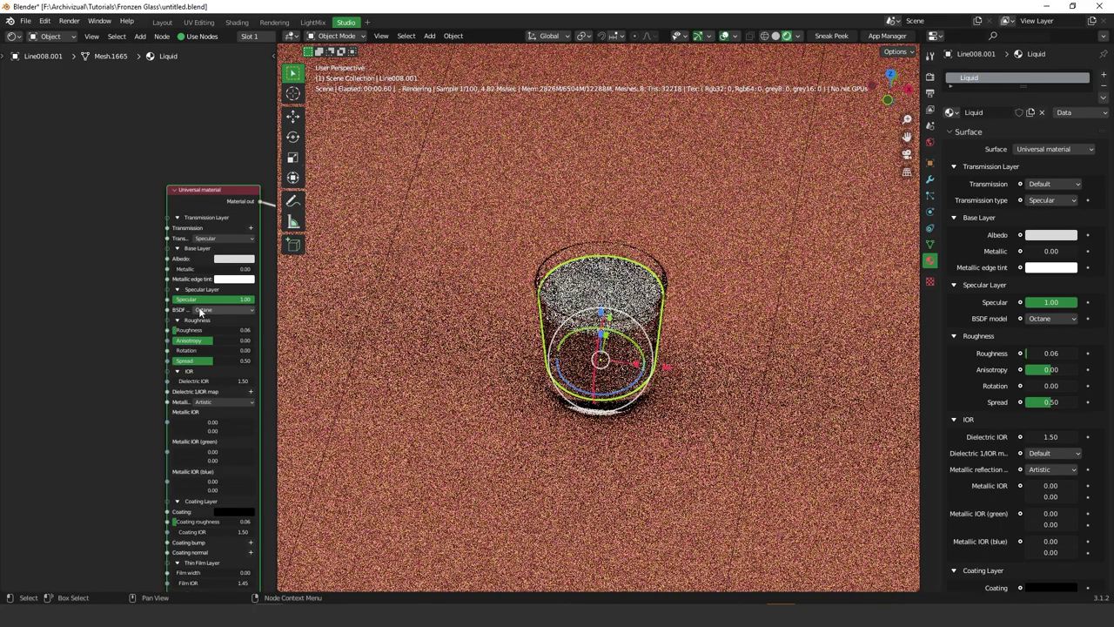
Feed a white RGB colour node into the Liquid material's Transmission.
{"action": "key", "text": "shift+a"}
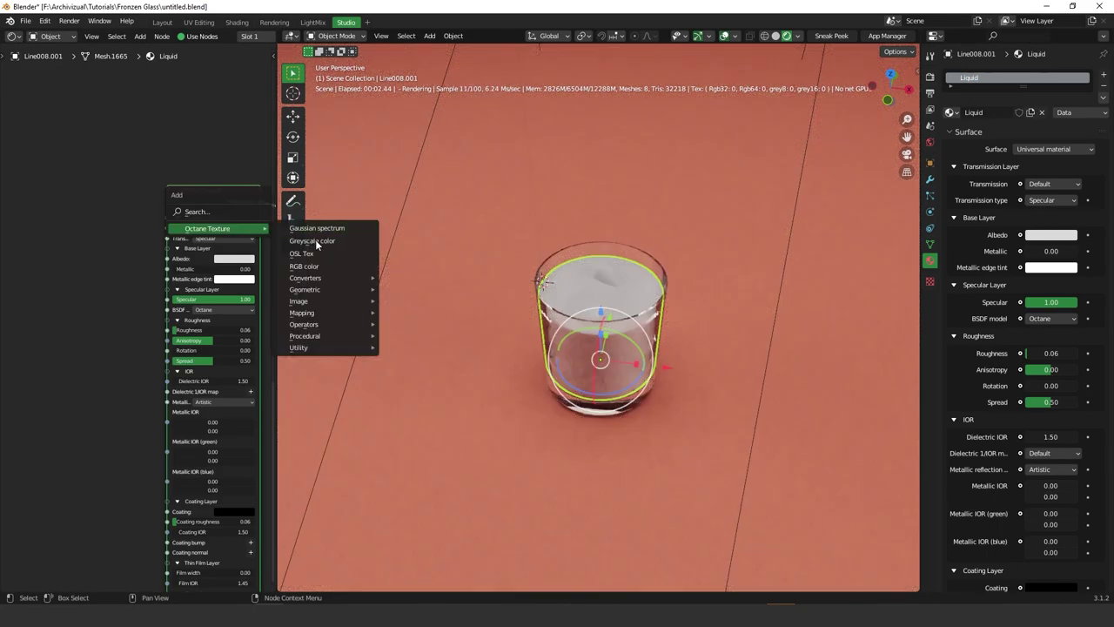
{"action": "left_click", "coordinate": [309, 267]}
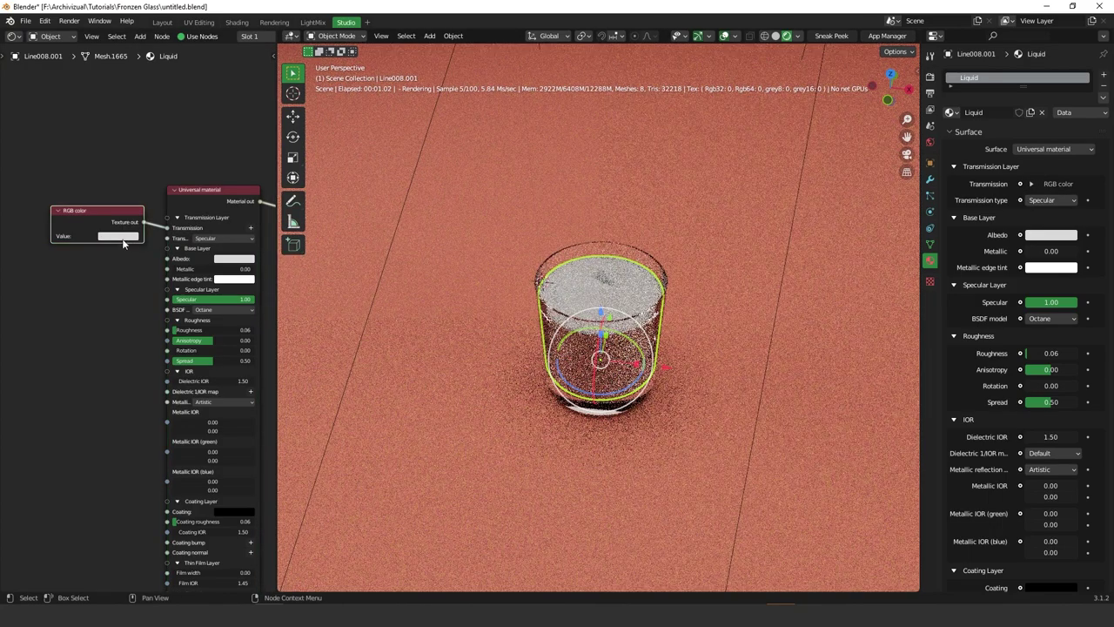
{"action": "left_click", "coordinate": [127, 237]}
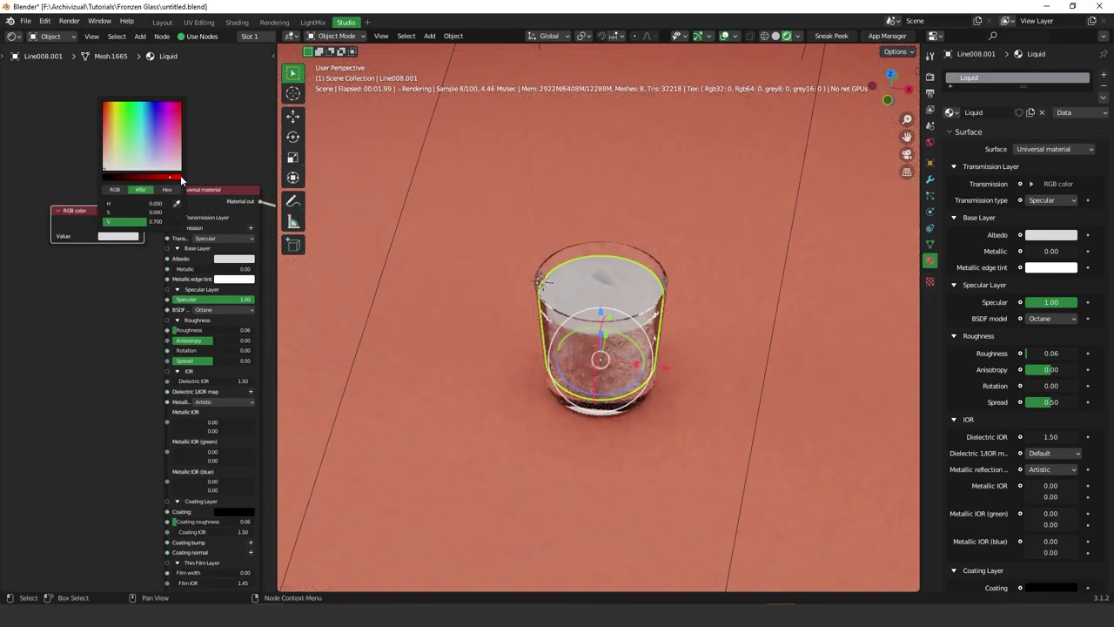
{"action": "left_click_drag", "start_coordinate": [139, 221], "coordinate": [174, 221]}
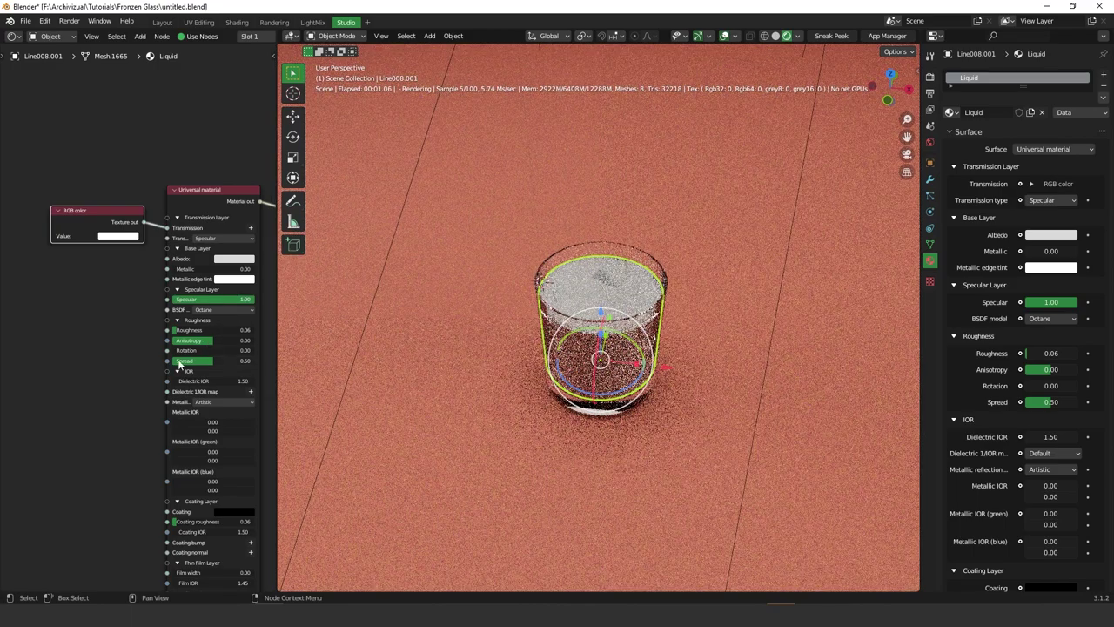
Set the Liquid albedo to black and its roughness to 0.00.
{"action": "middle_click_drag", "start_coordinate": [197, 323], "coordinate": [178, 355]}
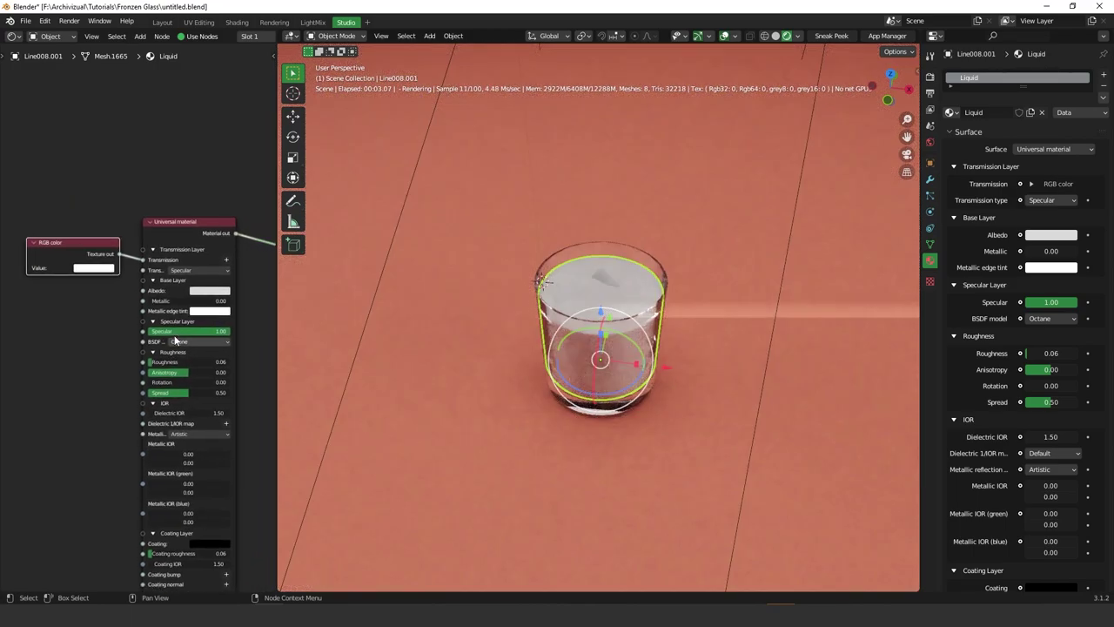
{"action": "left_click", "coordinate": [209, 292]}
{"action": "left_click_drag", "start_coordinate": [251, 236], "coordinate": [195, 233]}
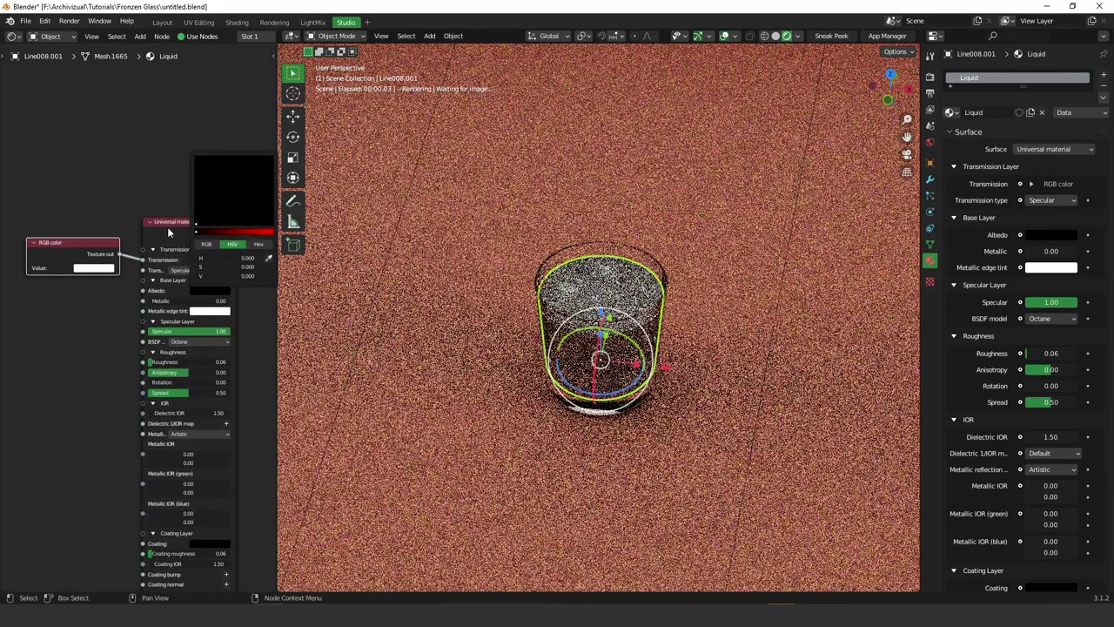
{"action": "middle_click_drag", "start_coordinate": [183, 356], "coordinate": [162, 337]}
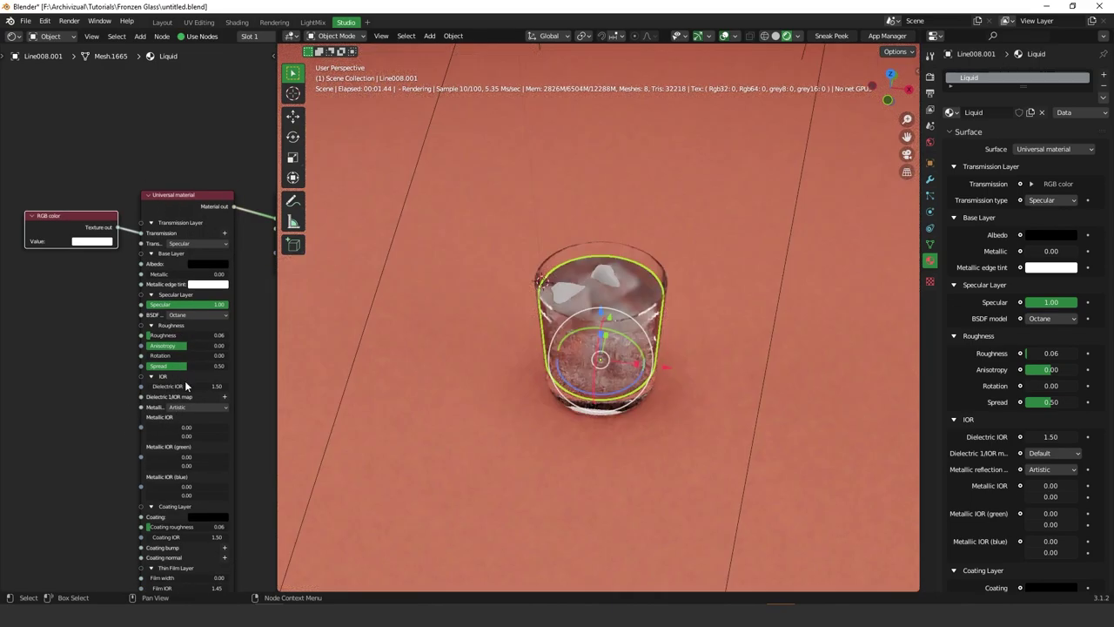
{"action": "left_click_drag", "start_coordinate": [162, 338], "coordinate": [140, 337]}
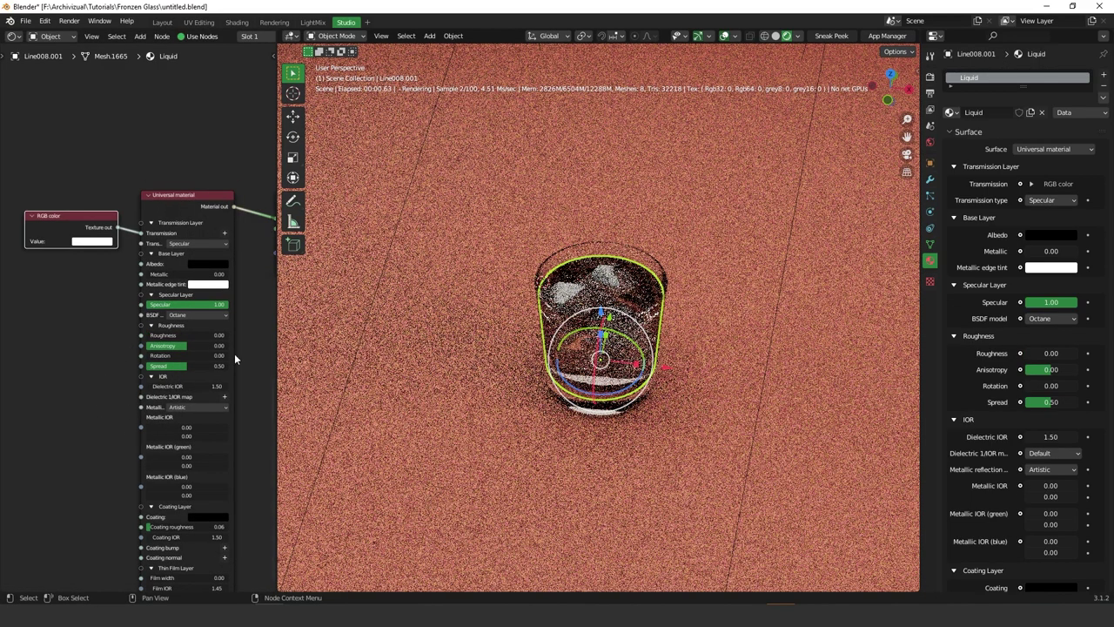
Check the render through camera Cam1 and select one of the ice cubes.
{"action": "middle_click_drag", "start_coordinate": [668, 321], "coordinate": [672, 291]}
{"action": "key", "text": "KP_0"}
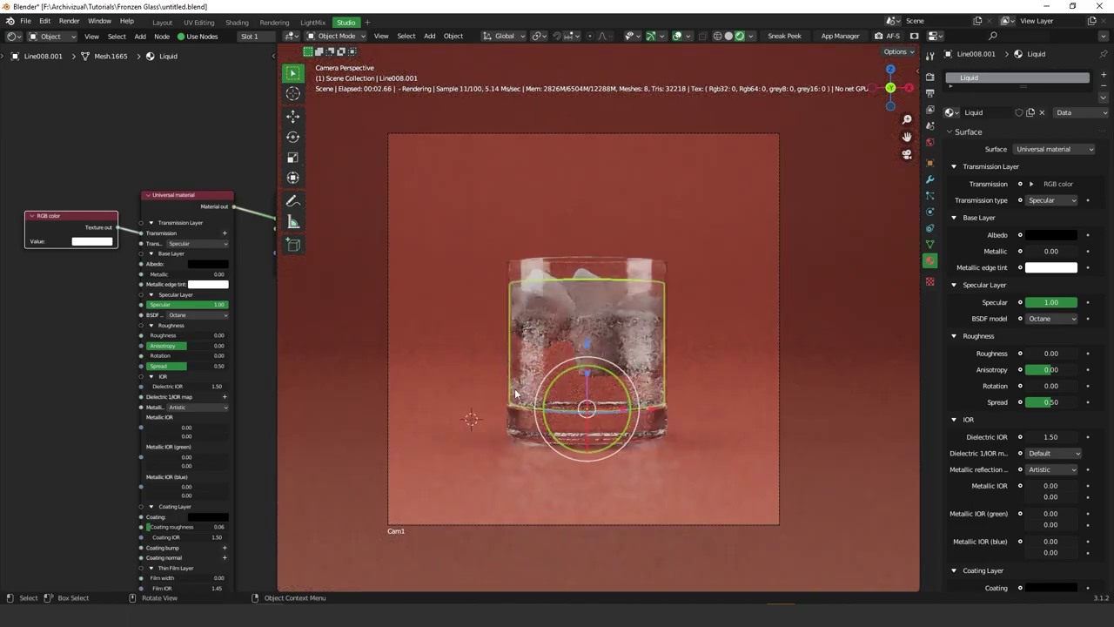
{"action": "mouse_move", "coordinate": [579, 160]}
{"action": "middle_mouse_down"}
{"action": "mouse_move", "coordinate": [625, 262]}
{"action": "mouse_move", "coordinate": [620, 277]}
{"action": "middle_mouse_up"}
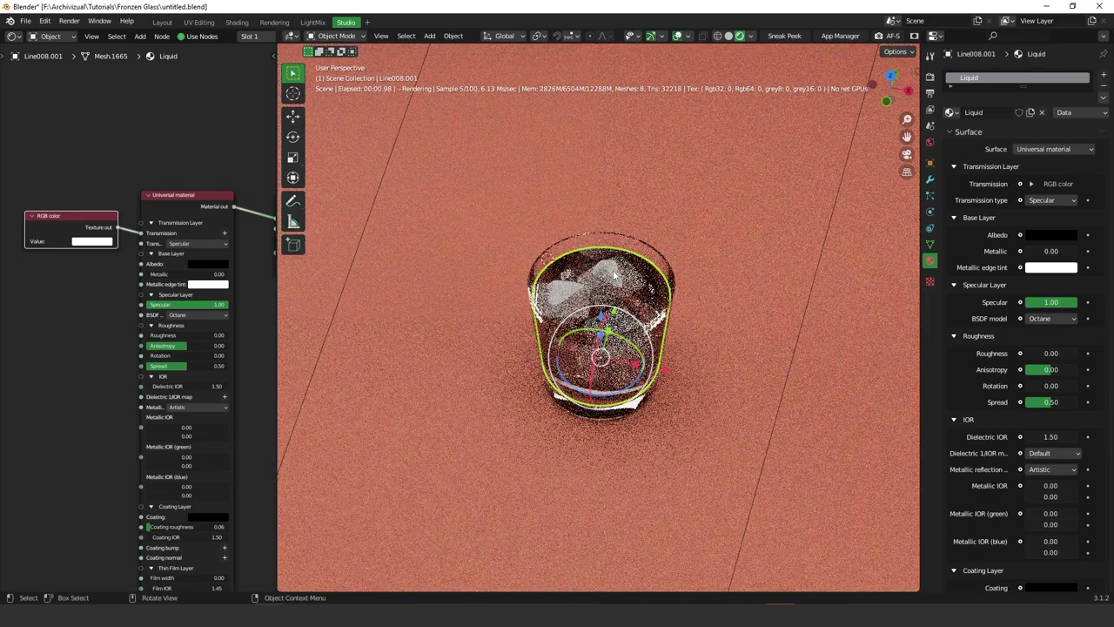
{"action": "left_click", "coordinate": [614, 276]}
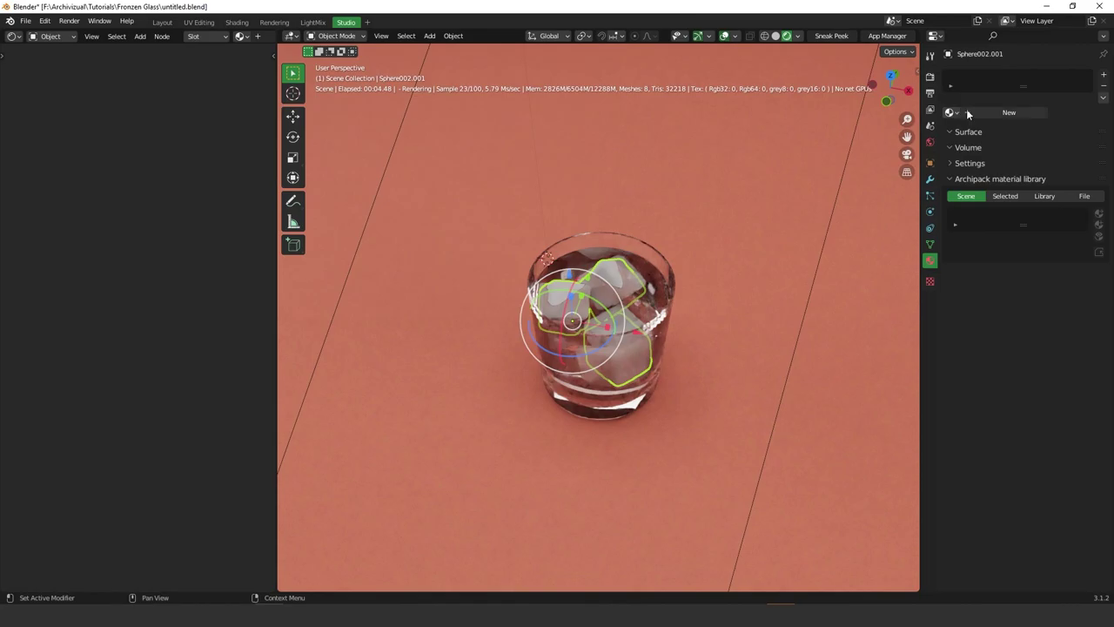
Create a new material named 'Ice' for the selected ice cube.
{"action": "left_click", "coordinate": [1010, 112]}
{"action": "double_click", "coordinate": [986, 77]}
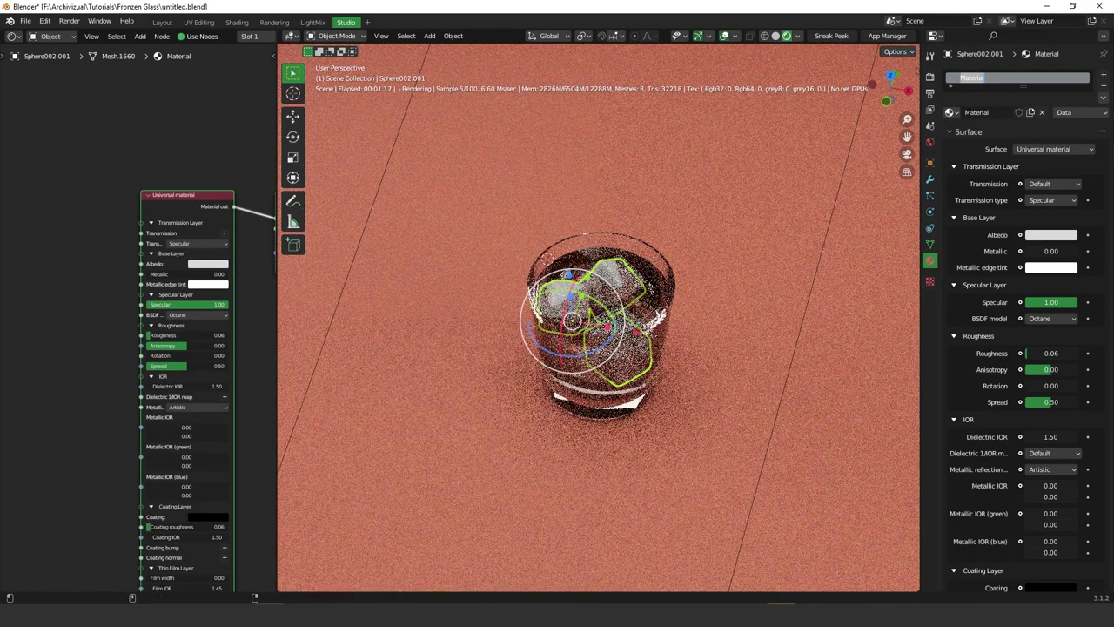
{"action": "type", "text": "Ice"}
{"action": "key", "text": "Return"}
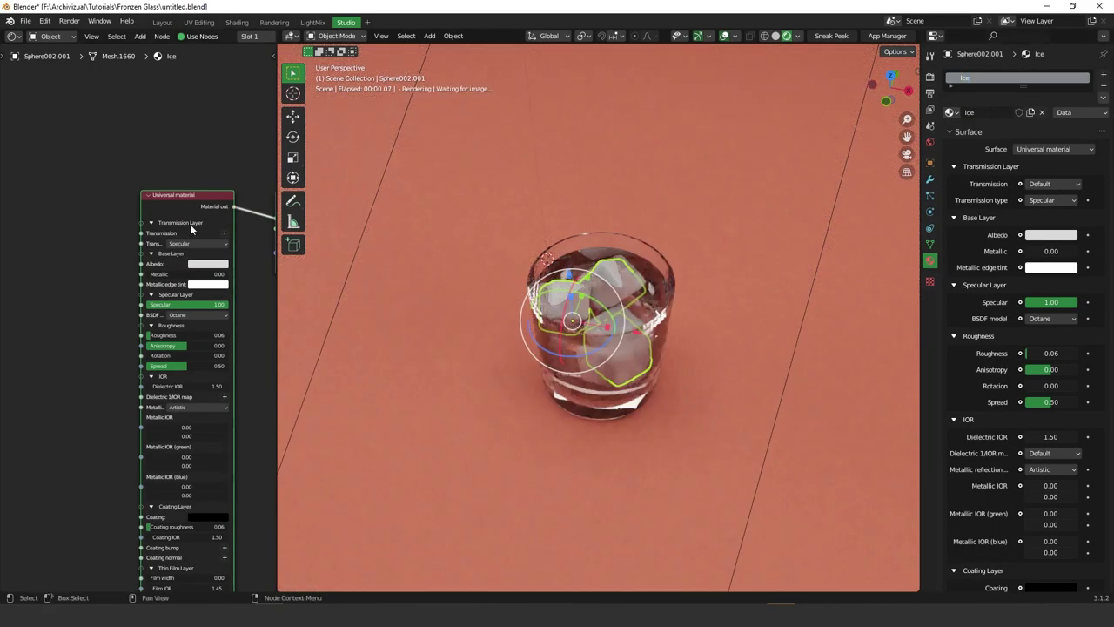
Feed a white RGB colour node into Ice's Transmission and make its albedo black.
{"action": "key", "text": "shift+a"}
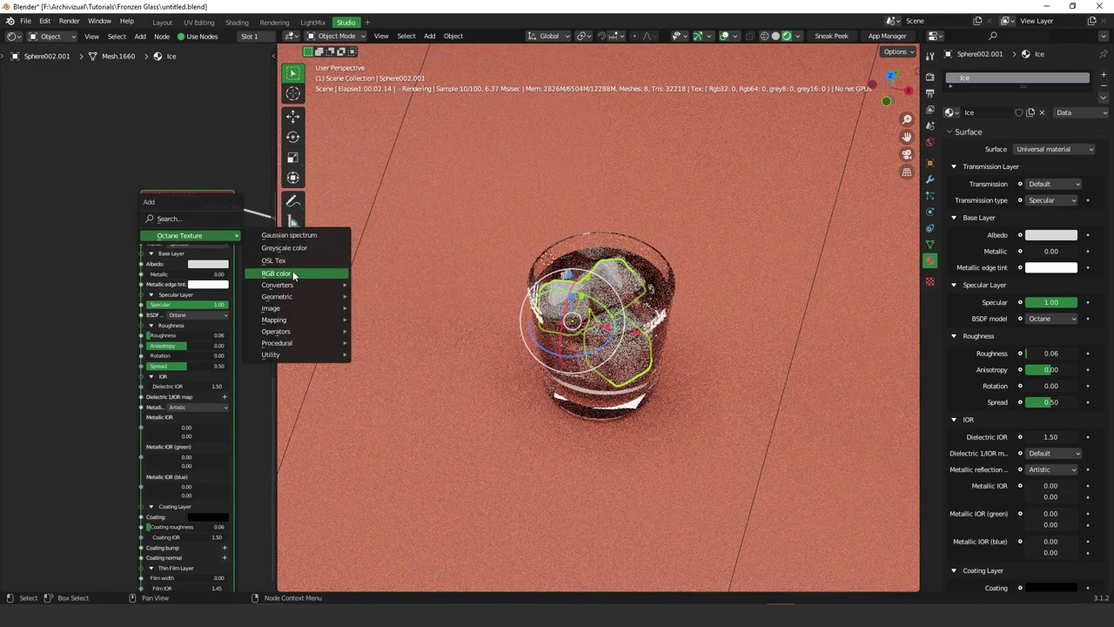
{"action": "left_click", "coordinate": [293, 273]}
{"action": "left_click", "coordinate": [104, 251]}
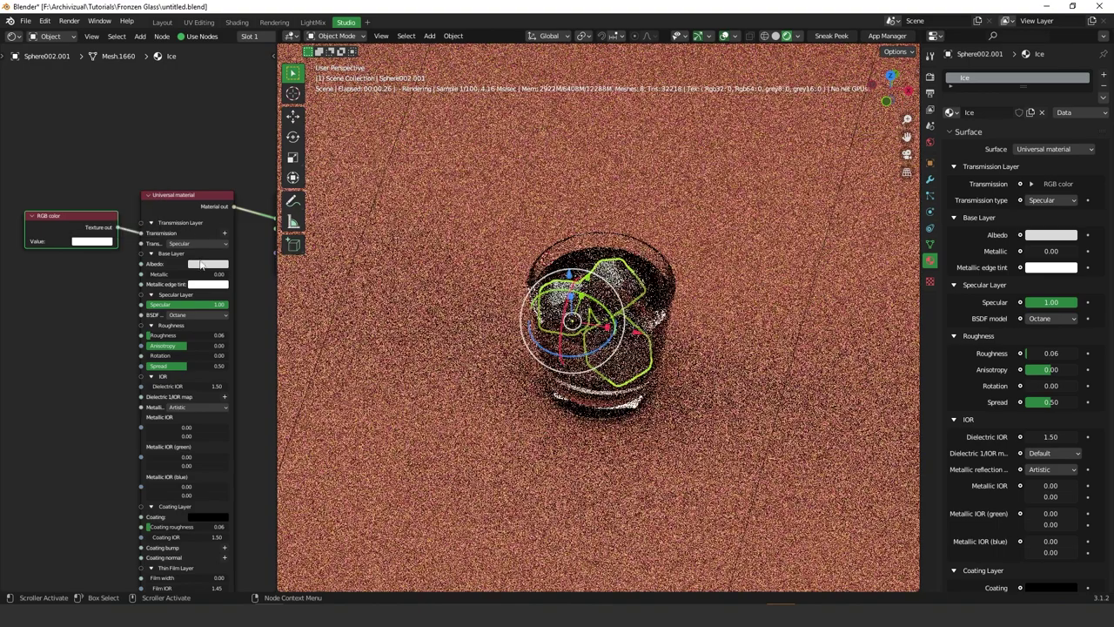
{"action": "left_click", "coordinate": [217, 264]}
{"action": "left_click_drag", "start_coordinate": [217, 248], "coordinate": [188, 249]}
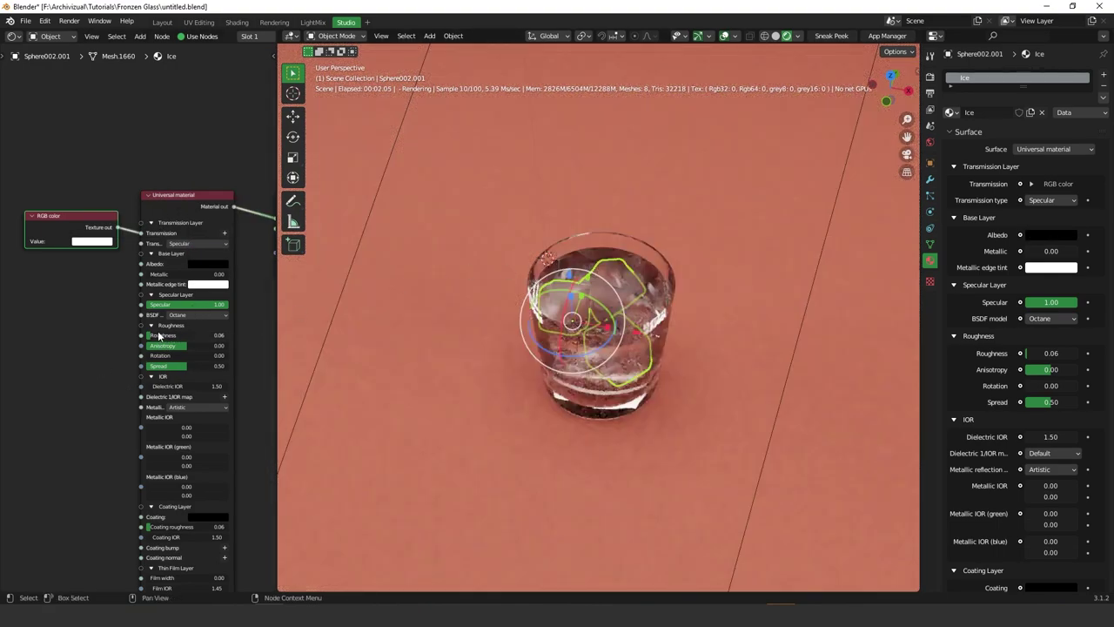
{"action": "key", "text": "KP_0"}
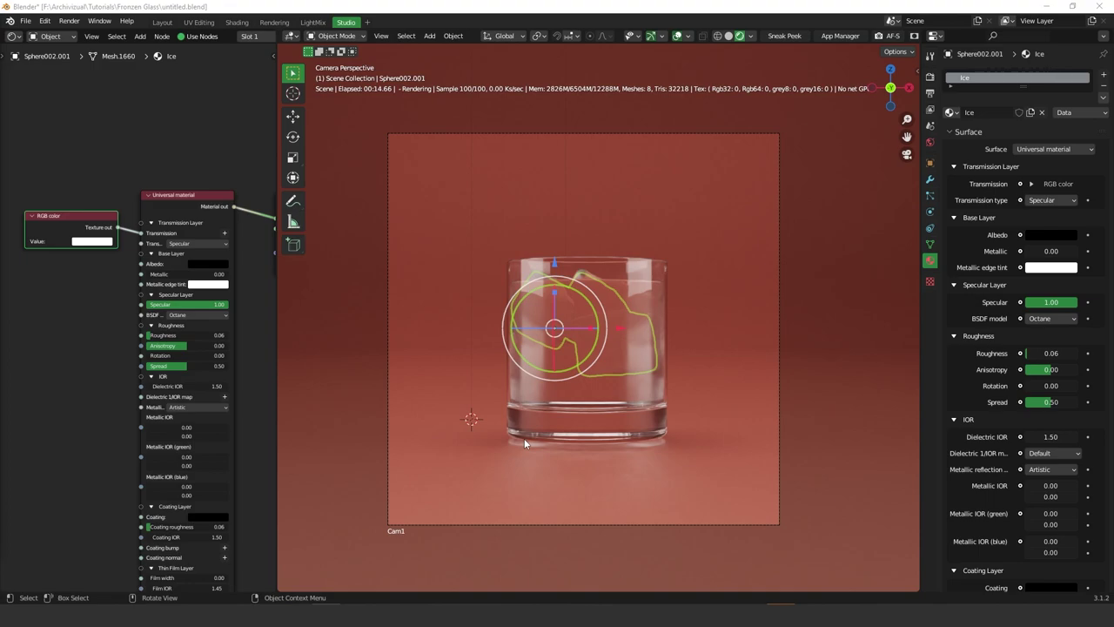
{"action": "scroll", "coordinate": [249, 405], "scroll_direction": "down", "scroll_amount": 5, "text": "shift"}
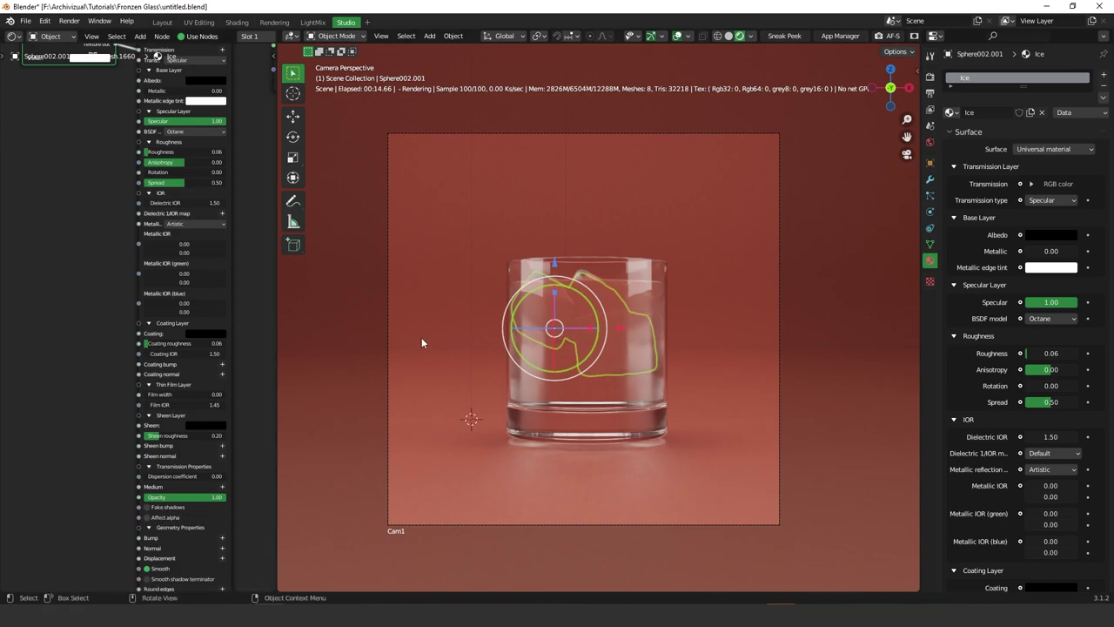
Tick Fake shadows on the MainGlass, Liquid and Ice material nodes in turn.
{"action": "left_click", "coordinate": [641, 278]}
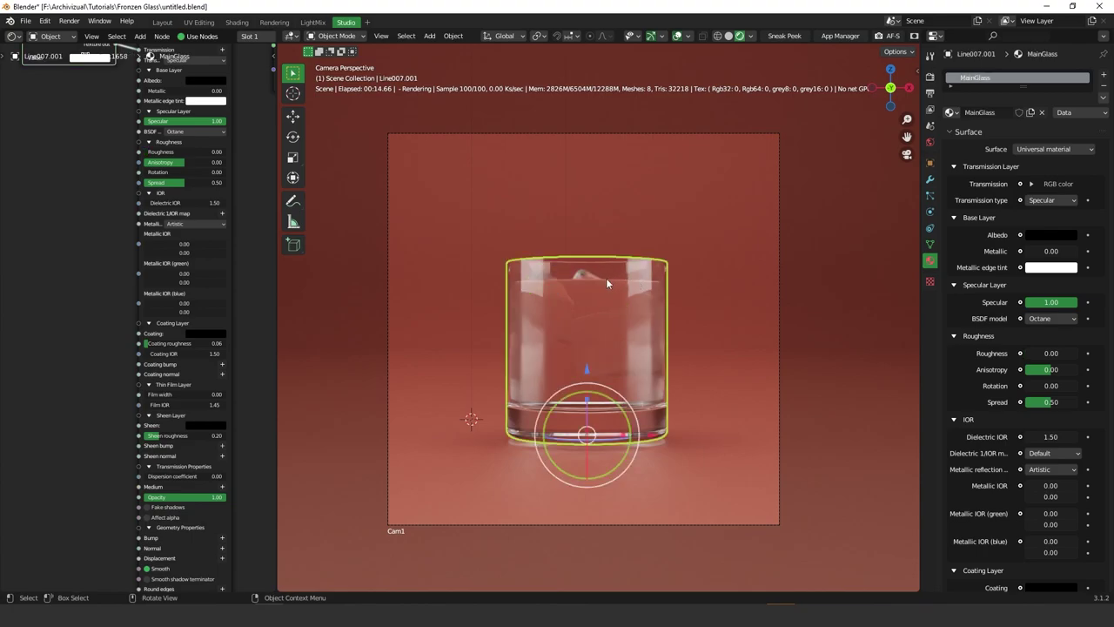
{"action": "left_click", "coordinate": [170, 510]}
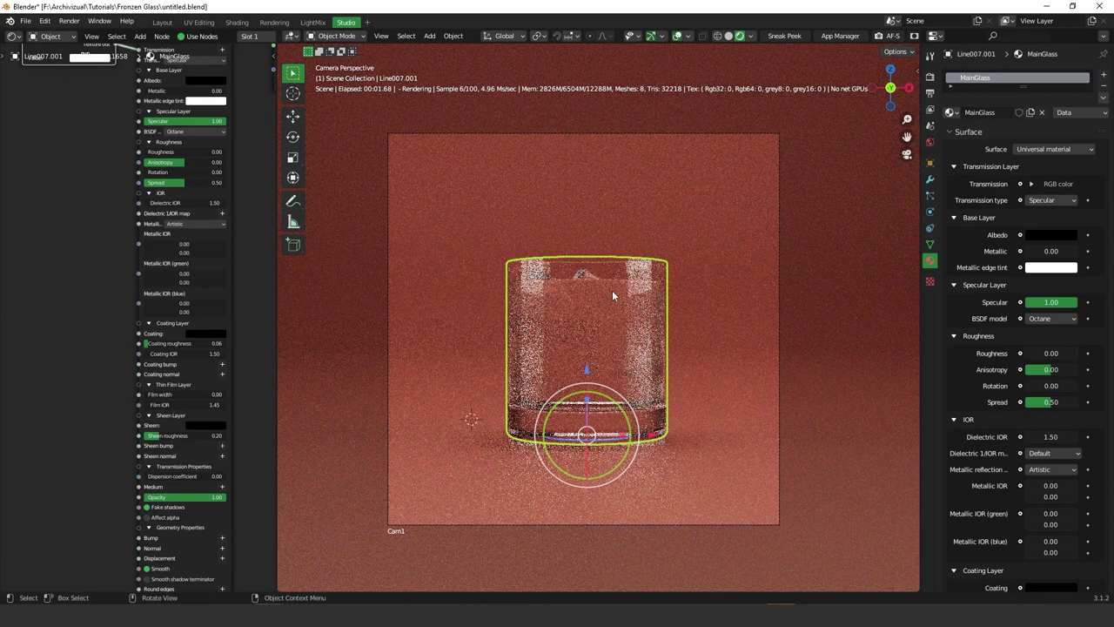
{"action": "left_click", "coordinate": [612, 295]}
{"action": "left_click", "coordinate": [166, 510]}
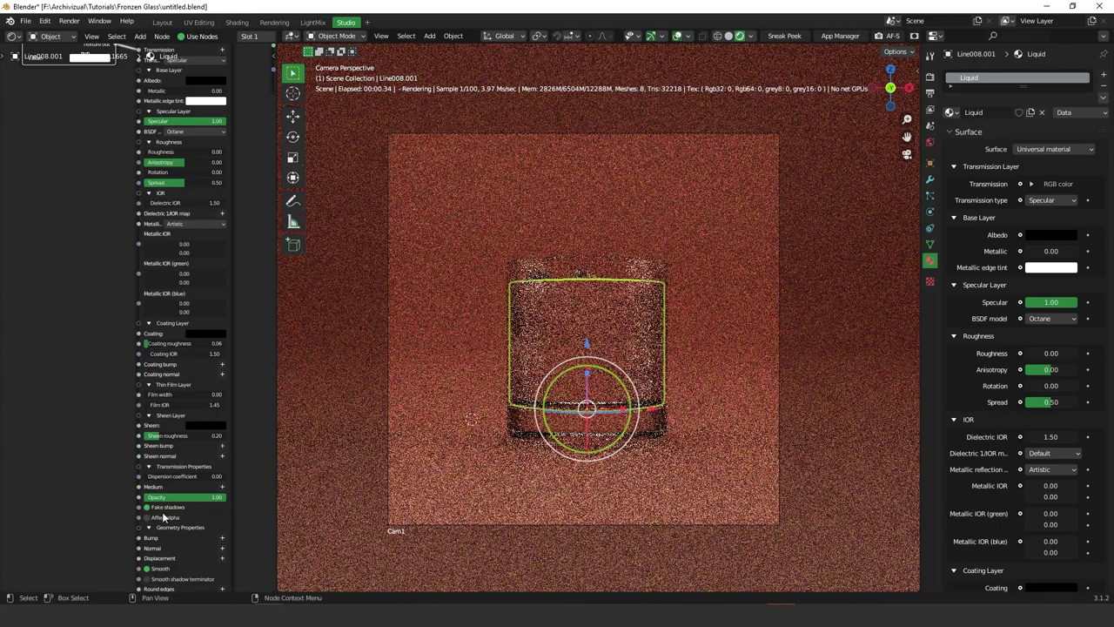
{"action": "left_click", "coordinate": [584, 277]}
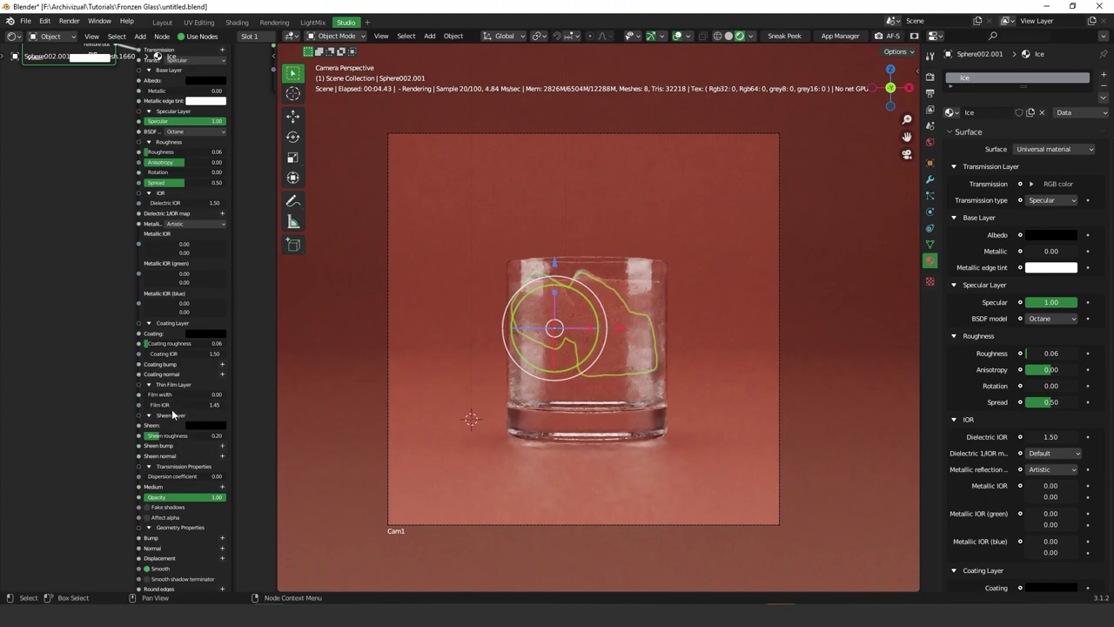
{"action": "left_click", "coordinate": [161, 506]}
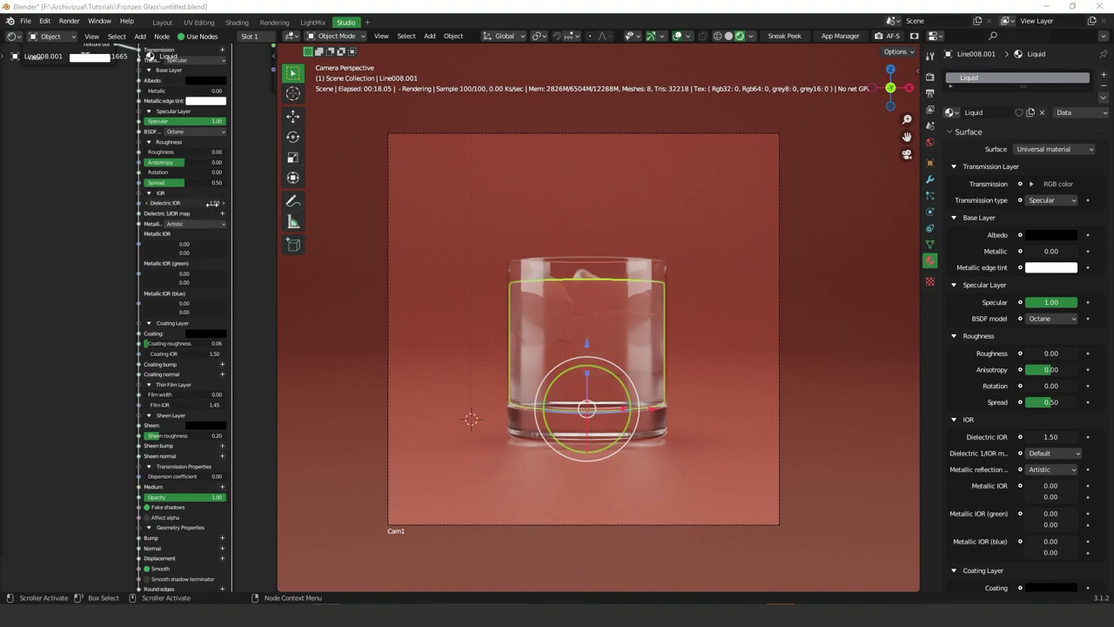
Enter 1.33 in the Liquid node's Dielectric IOR field.
{"action": "left_click", "coordinate": [207, 204]}
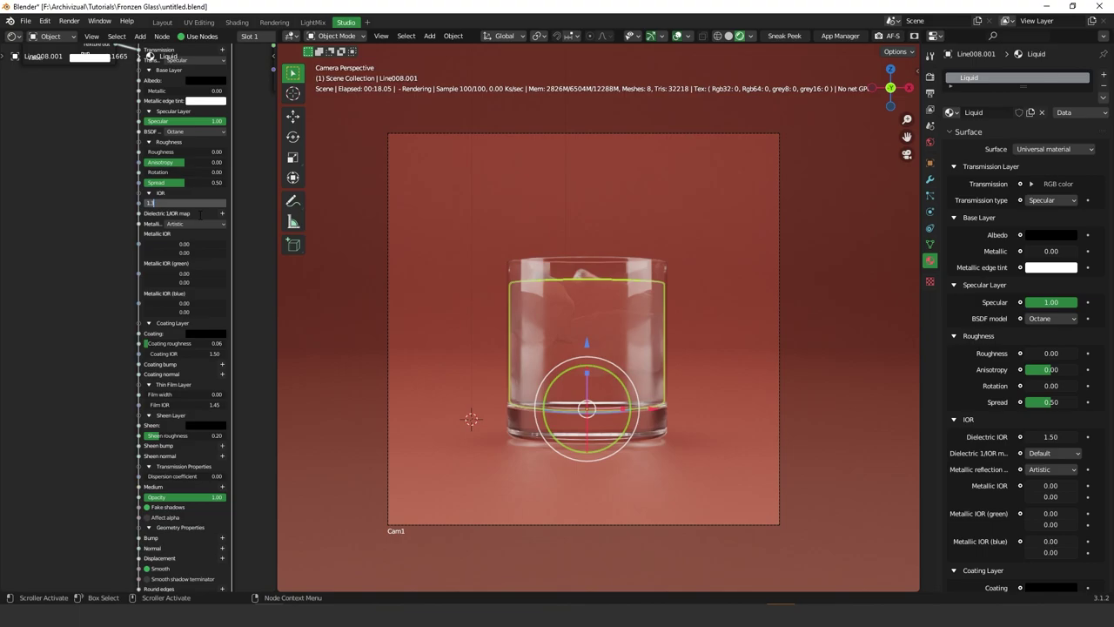
{"action": "type", "text": "33"}
{"action": "key", "text": "Return"}
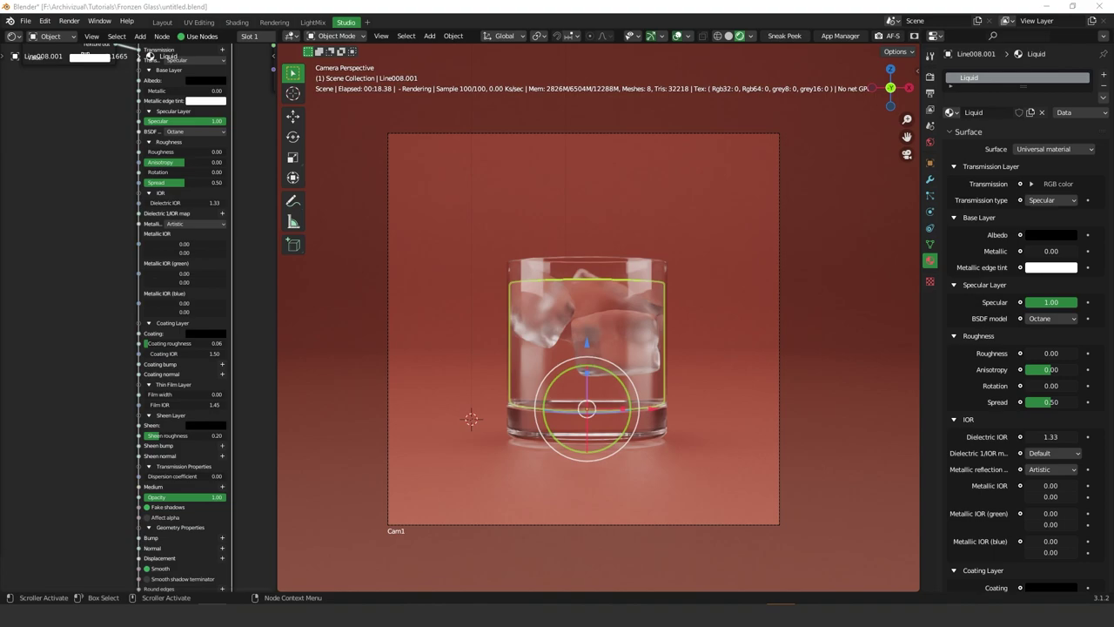
Search Google for 'ior list' in a maximized Chrome window.
{"action": "key", "text": "alt+Tab"}
{"action": "key", "text": "super+Up"}
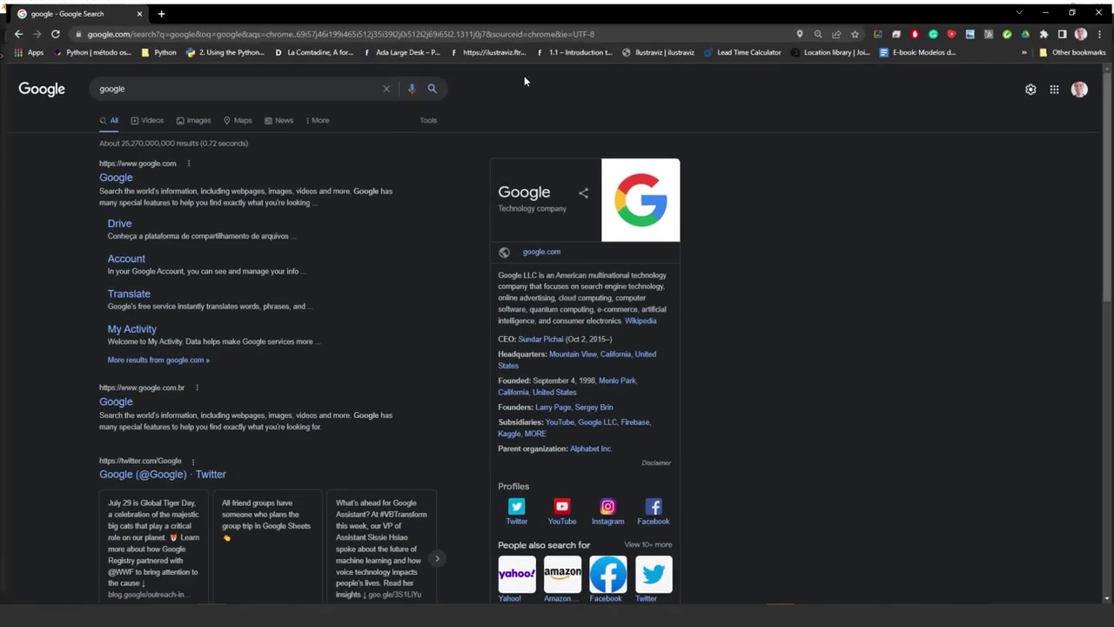
{"action": "triple_click", "coordinate": [261, 78]}
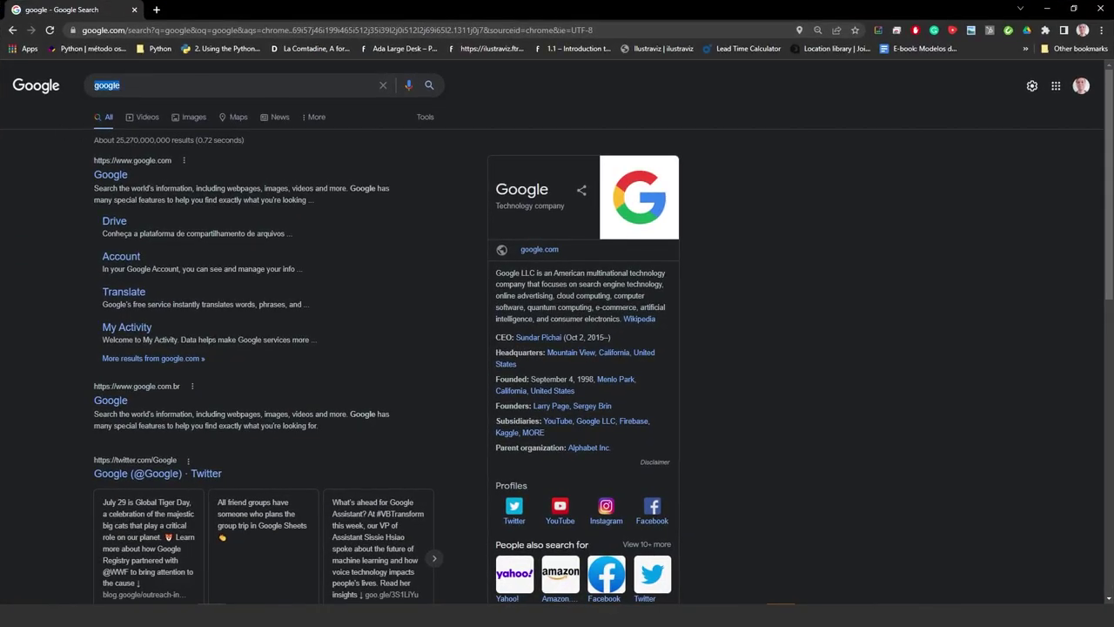
{"action": "type", "text": "IOR"}
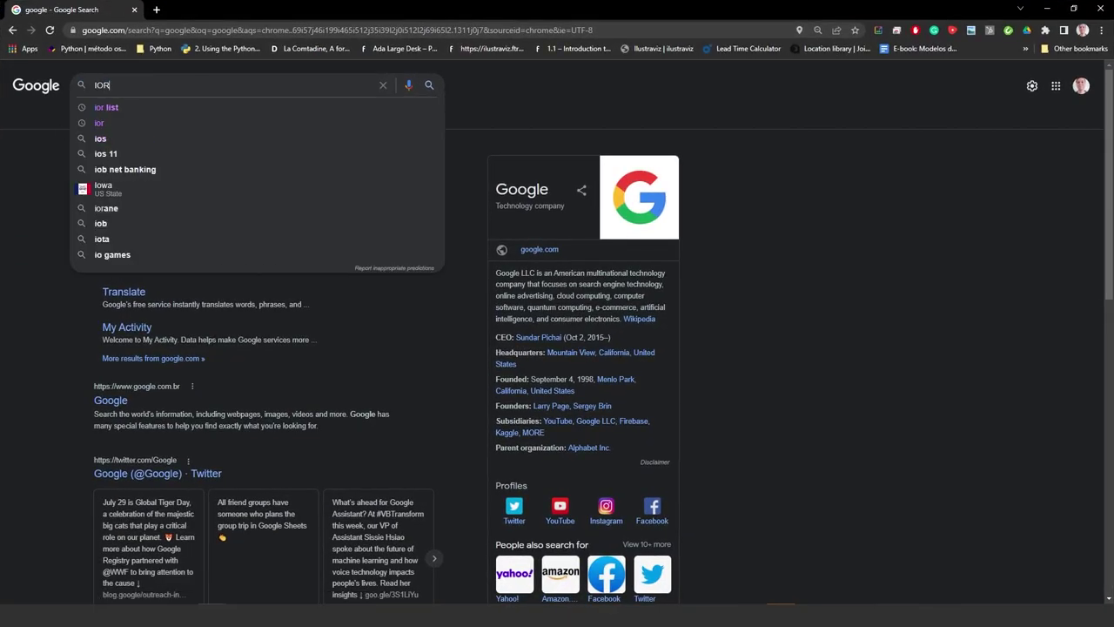
{"action": "key", "text": "Down"}
{"action": "key", "text": "Return"}
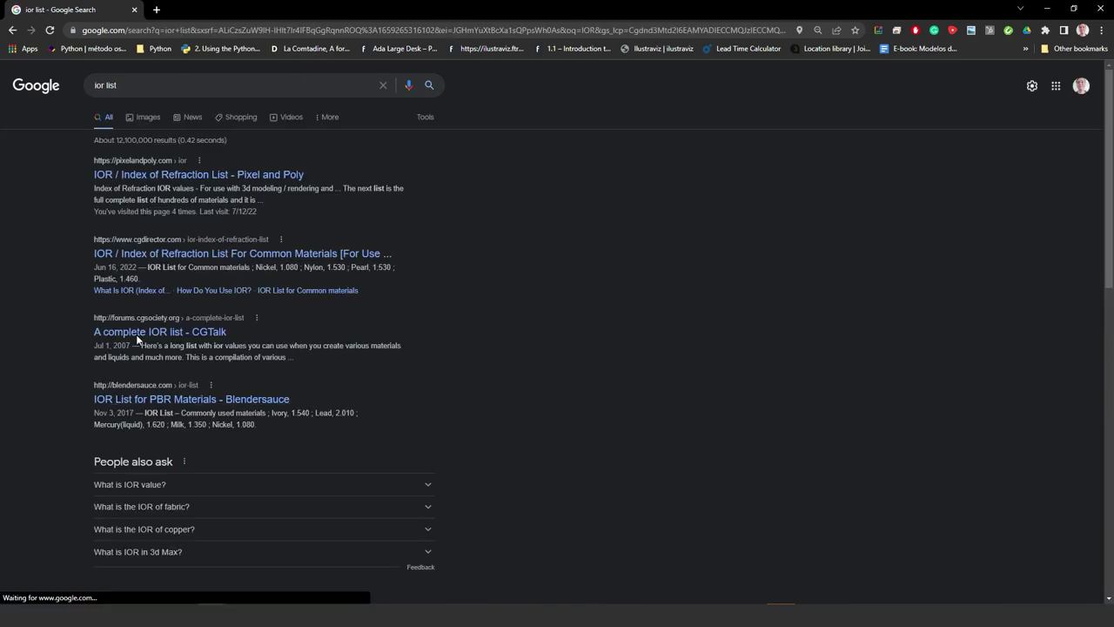
Check water's 1.333 IOR on the Pixel and Poly table, then return to Blender.
{"action": "middle_click", "coordinate": [206, 179]}
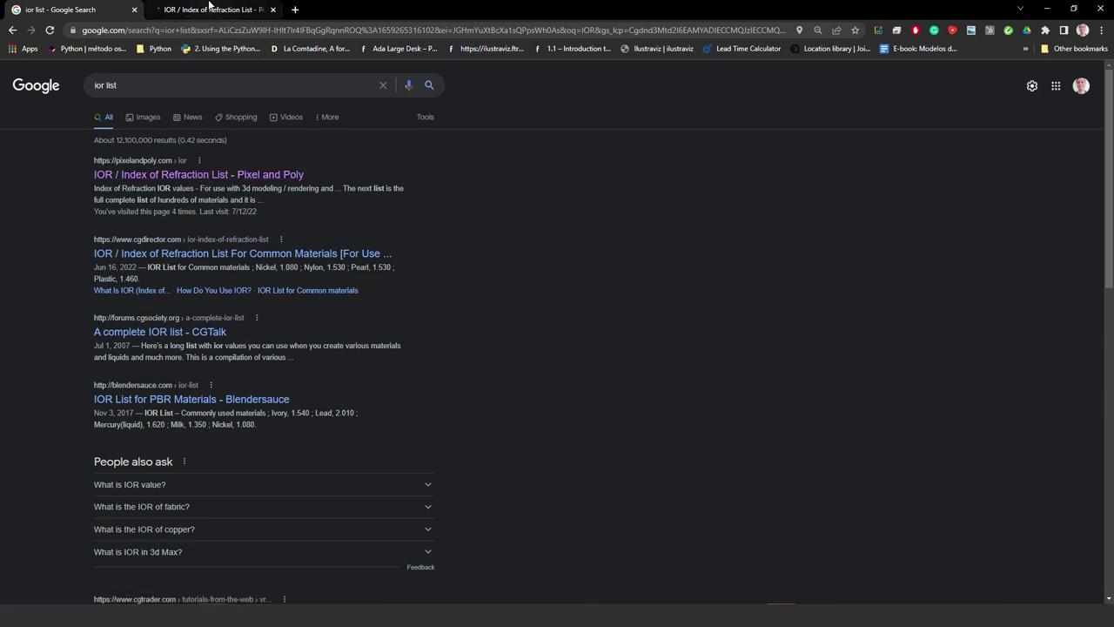
{"action": "left_click", "coordinate": [210, 7]}
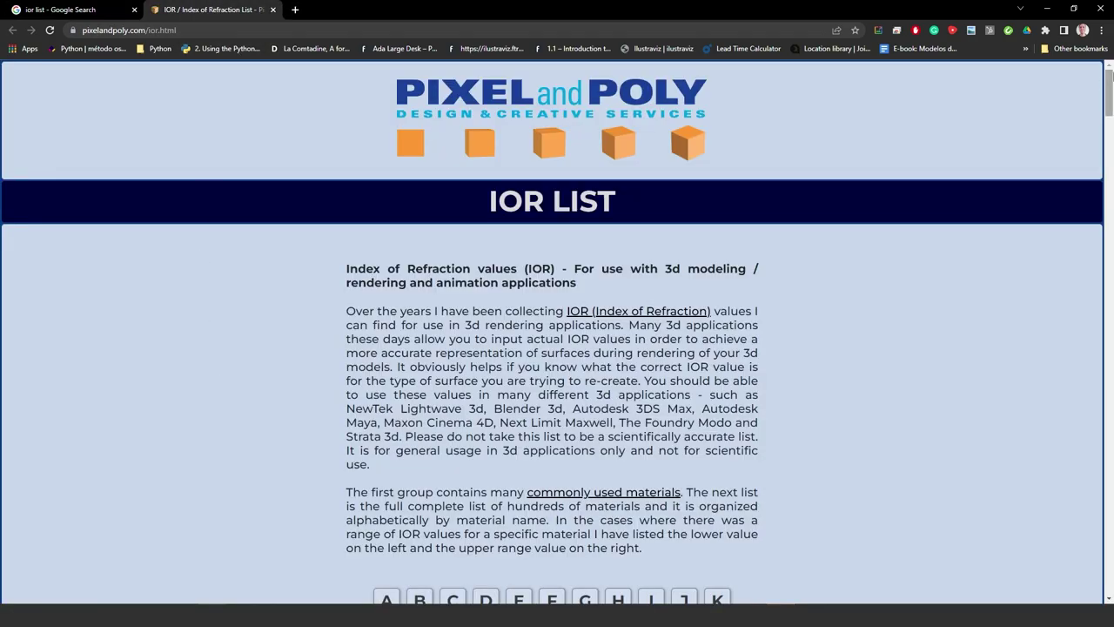
{"action": "left_click_drag", "start_coordinate": [1108, 77], "coordinate": [1110, 550]}
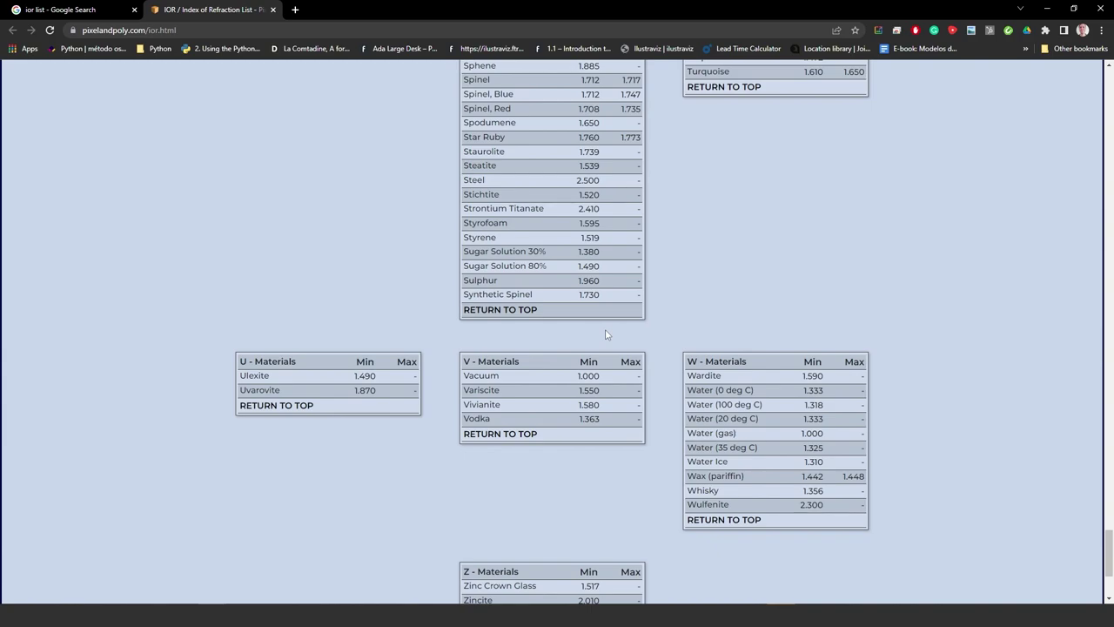
{"action": "left_click", "coordinate": [1047, 6]}
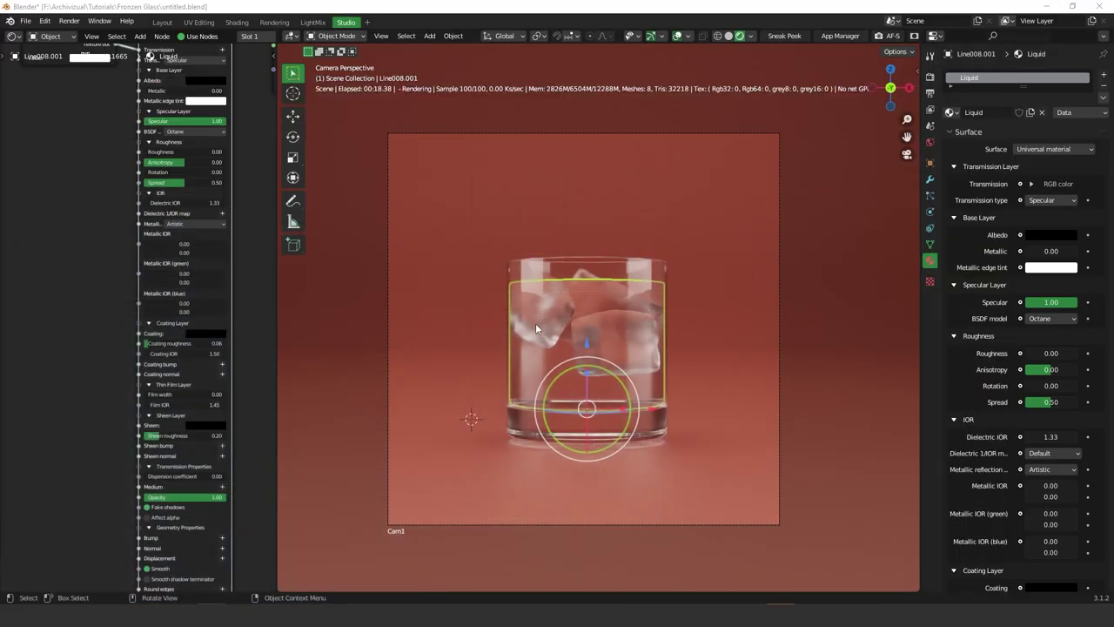
Switch the Ice material's BSDF model to GGX and raise its roughness to 0.35.
{"action": "left_click", "coordinate": [619, 336]}
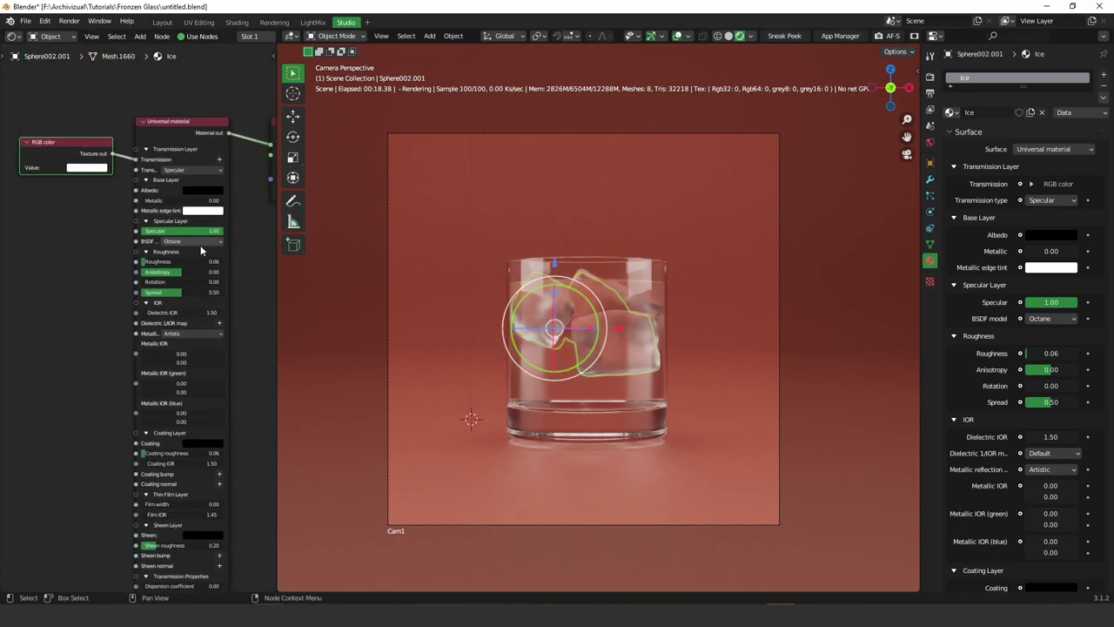
{"action": "left_click", "coordinate": [192, 250]}
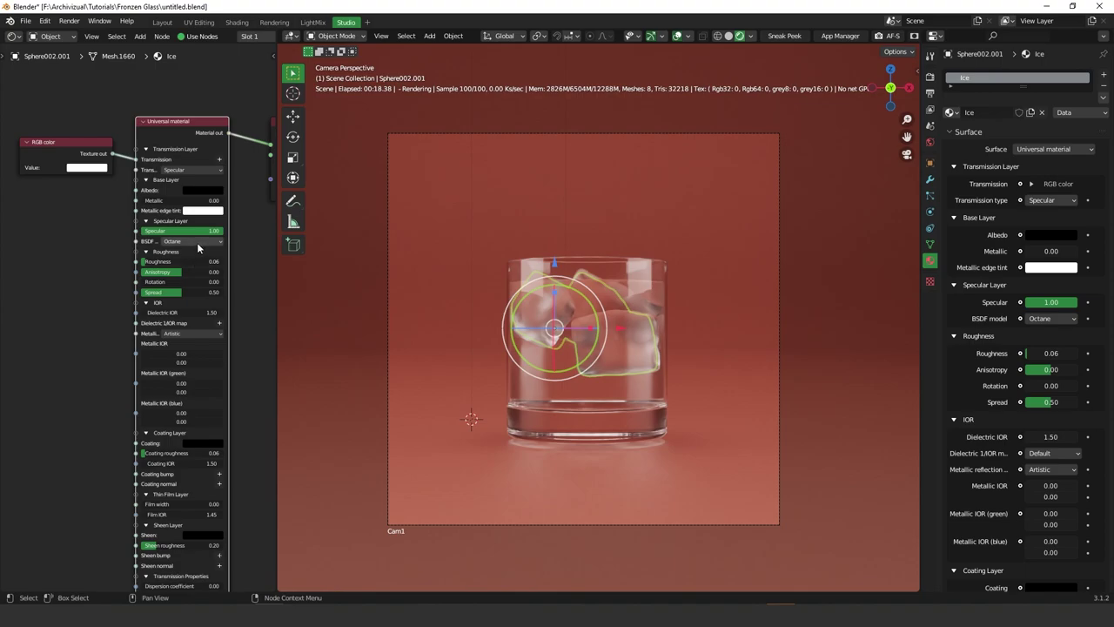
{"action": "left_click", "coordinate": [198, 242]}
{"action": "left_click", "coordinate": [182, 277]}
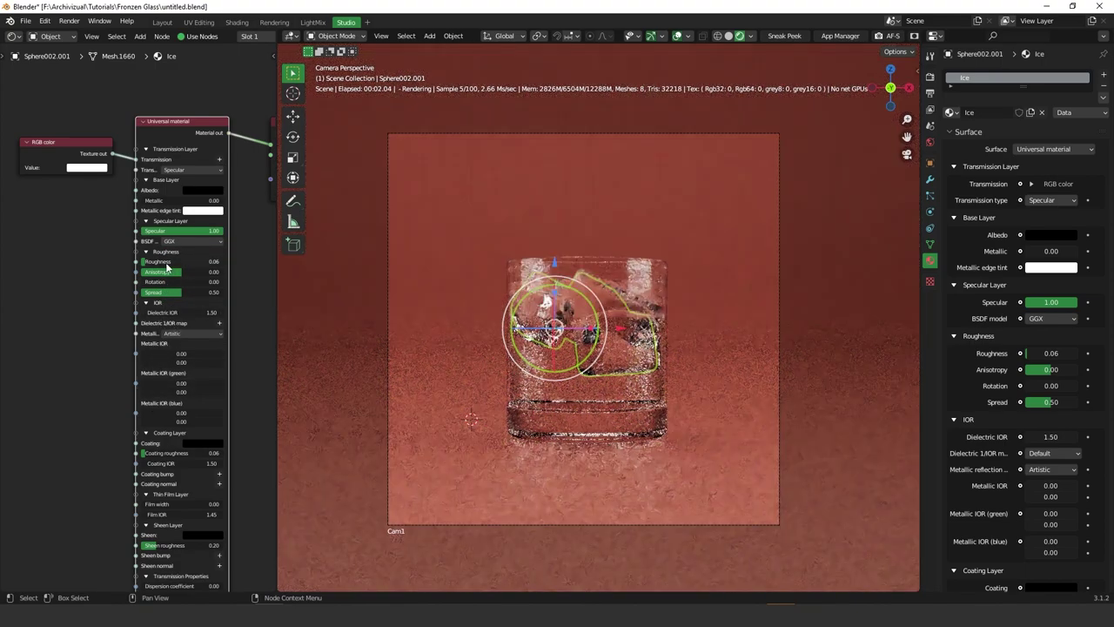
{"action": "left_click_drag", "start_coordinate": [160, 263], "coordinate": [305, 269]}
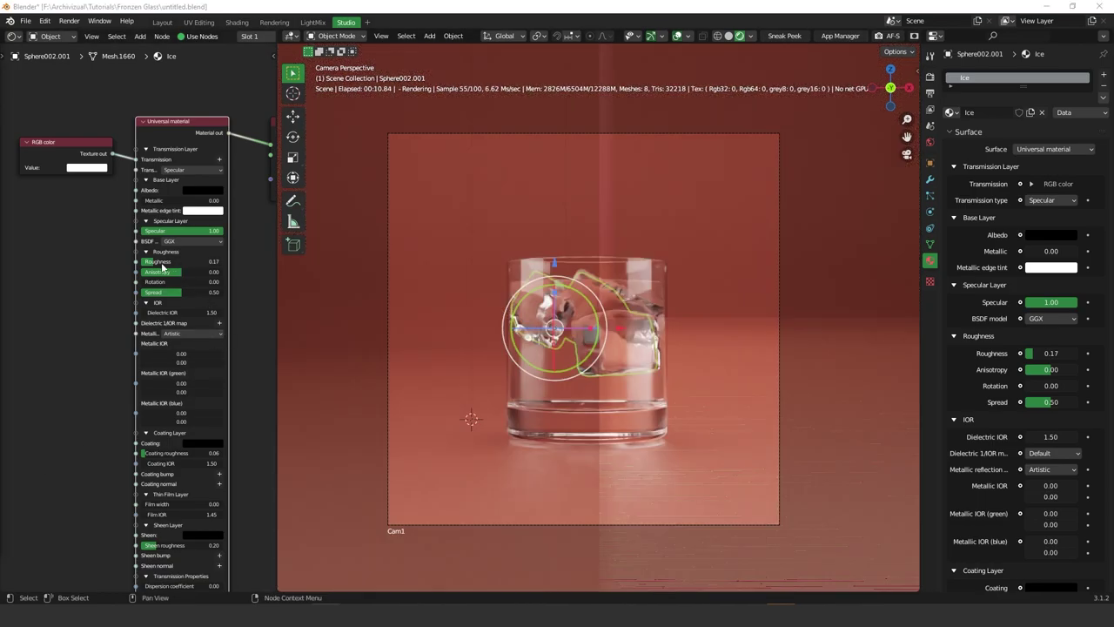
{"action": "left_click_drag", "start_coordinate": [179, 262], "coordinate": [186, 262]}
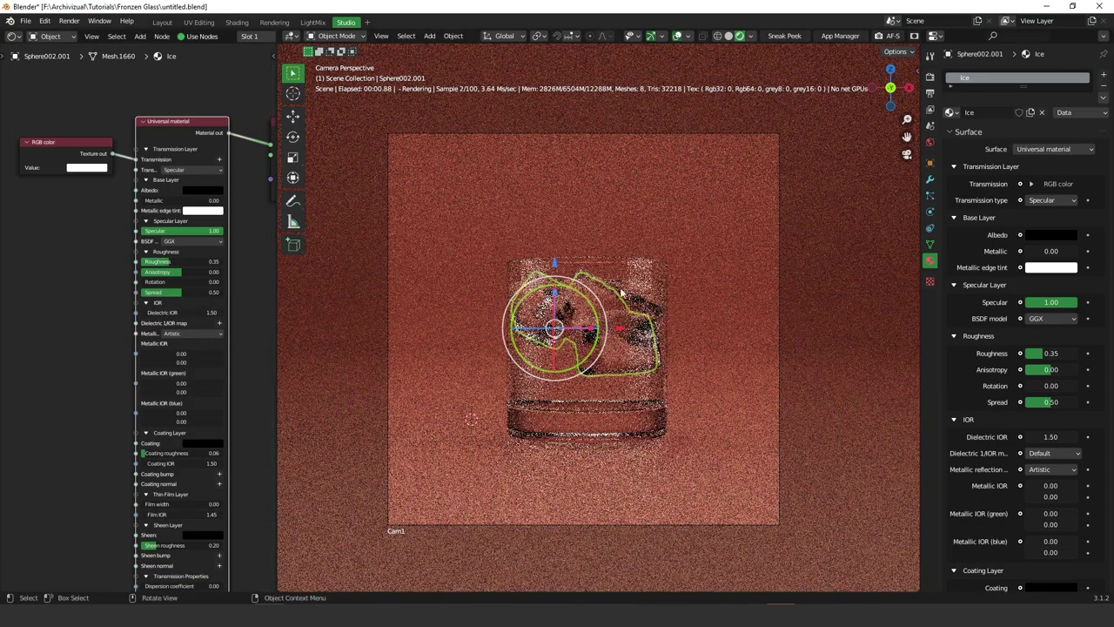
{"action": "left_click", "coordinate": [668, 186]}
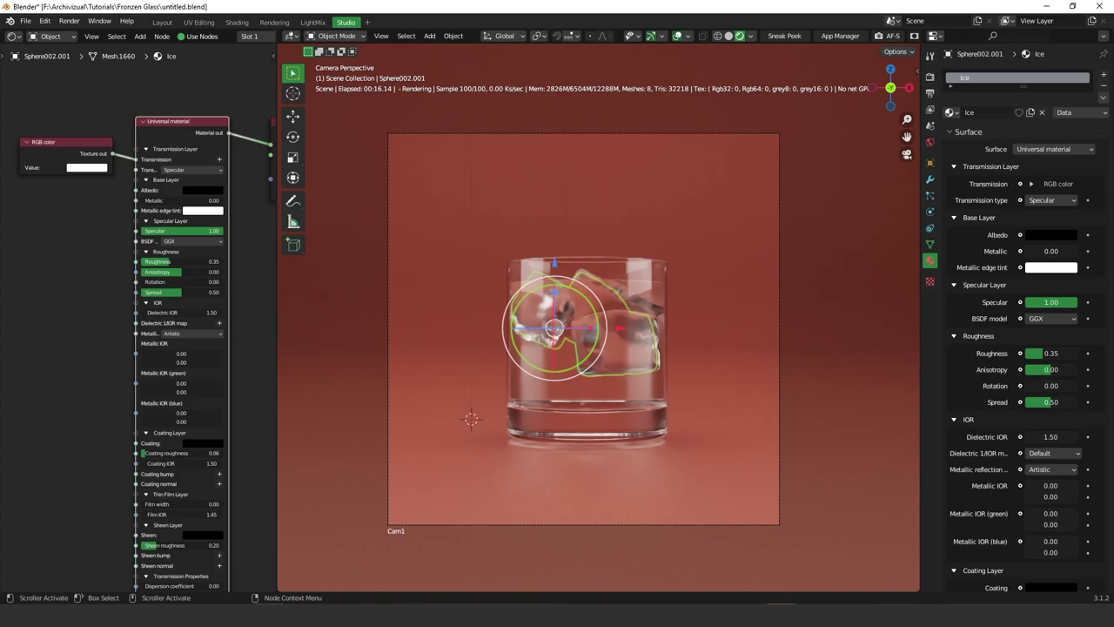
Bring Chrome forward maximized and view the Wiping Residue Heavy 001 texture page.
{"action": "key", "text": "alt+Tab"}
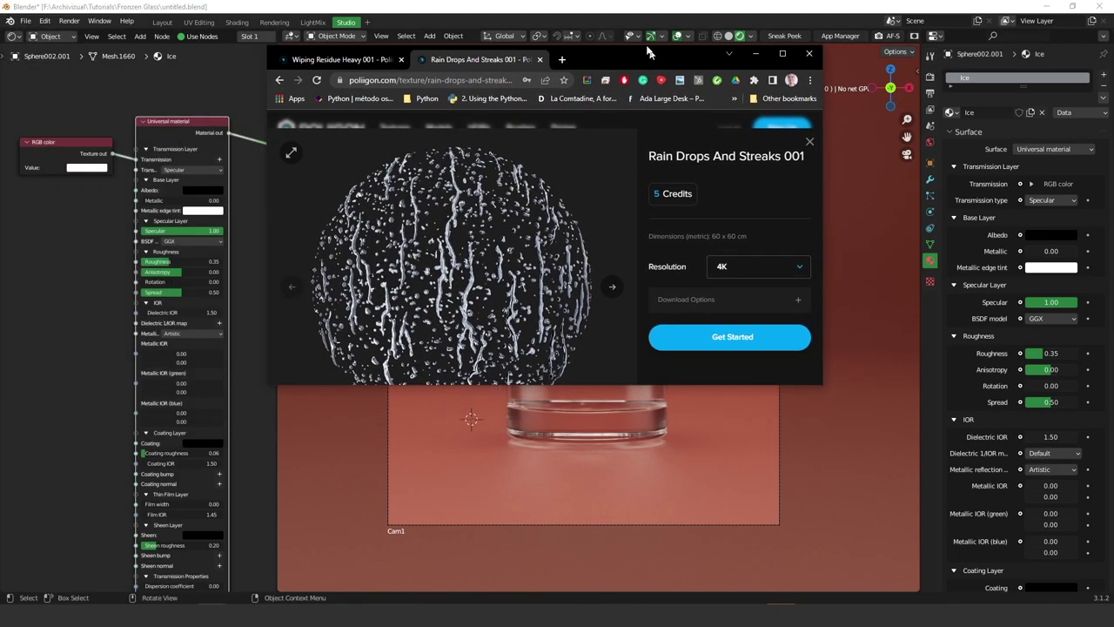
{"action": "double_click", "coordinate": [613, 43]}
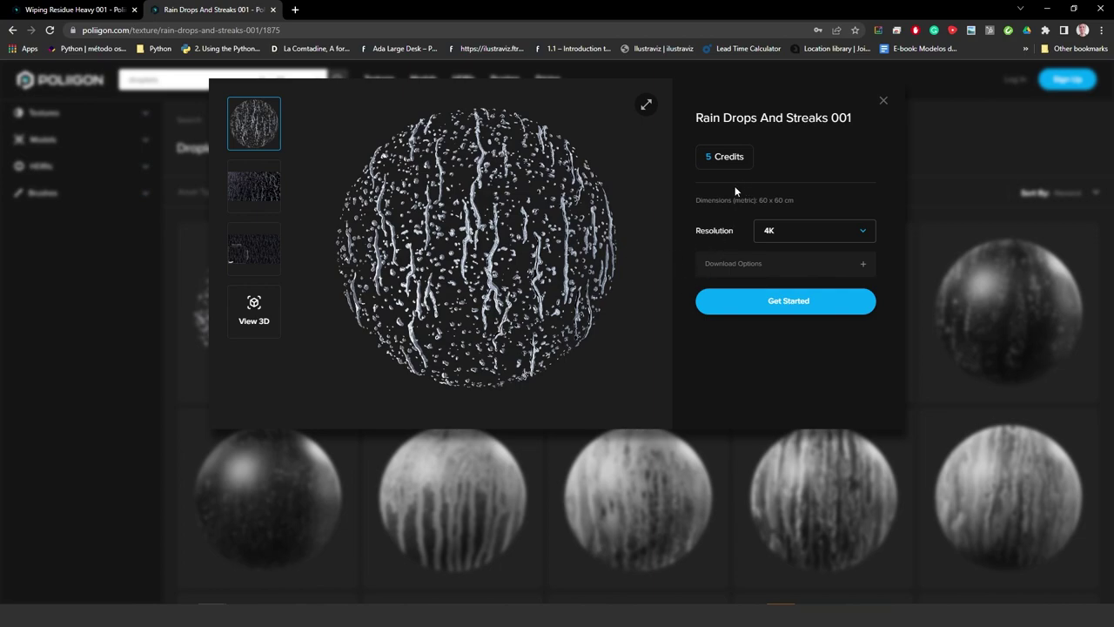
{"action": "left_click", "coordinate": [92, 9]}
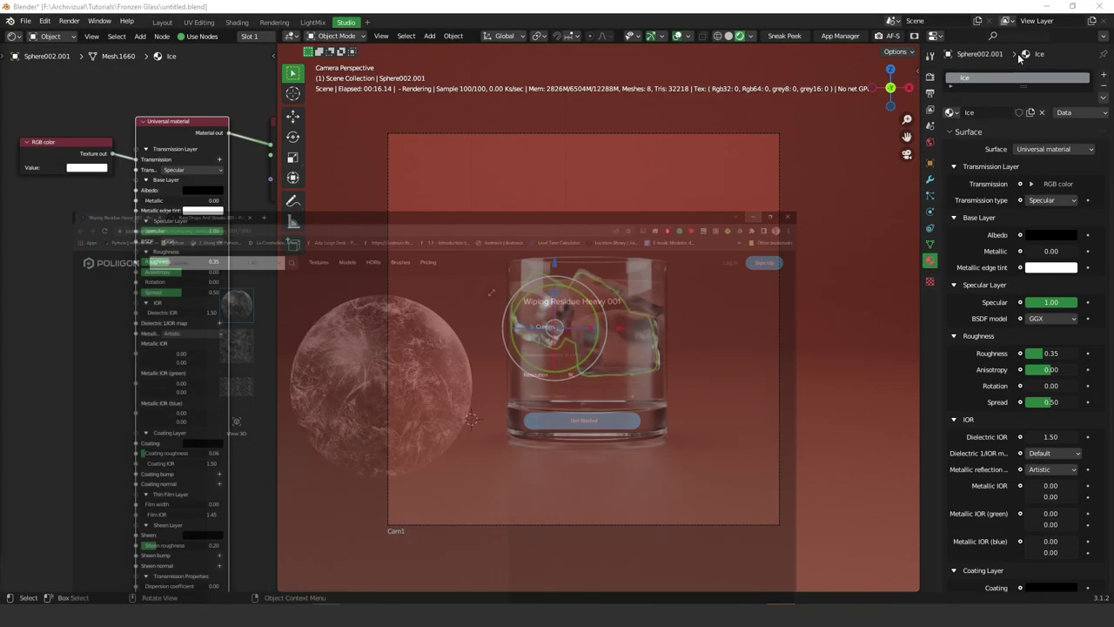
Select the glass Line007.001, close the image preview, and scroll to MainGlass's lower inputs.
{"action": "left_click", "coordinate": [626, 288]}
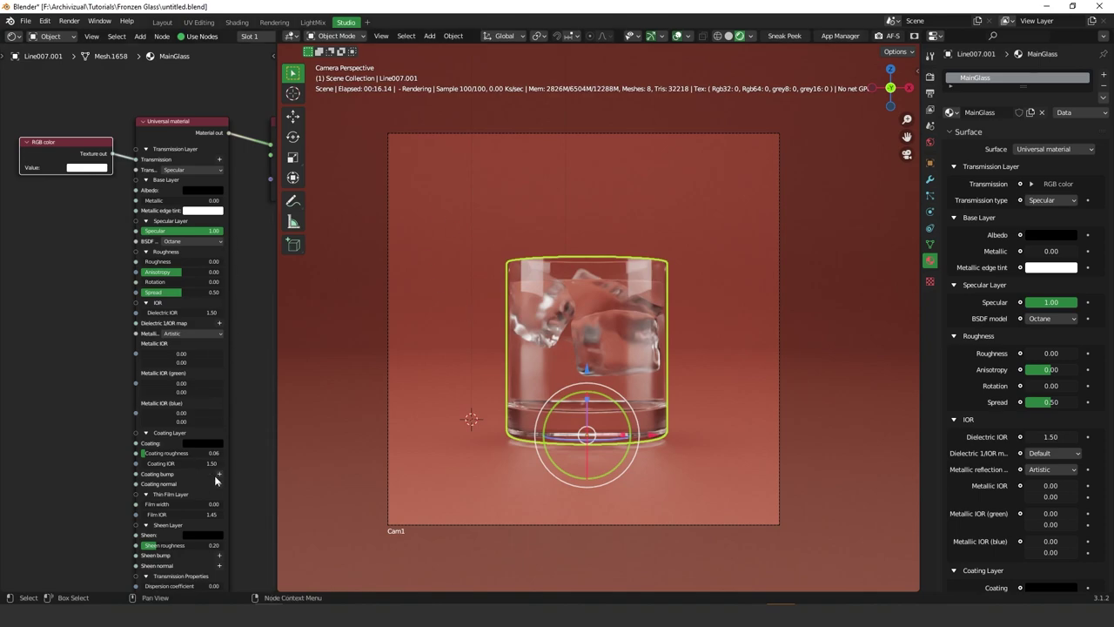
{"action": "middle_click_drag", "start_coordinate": [105, 396], "coordinate": [135, 277]}
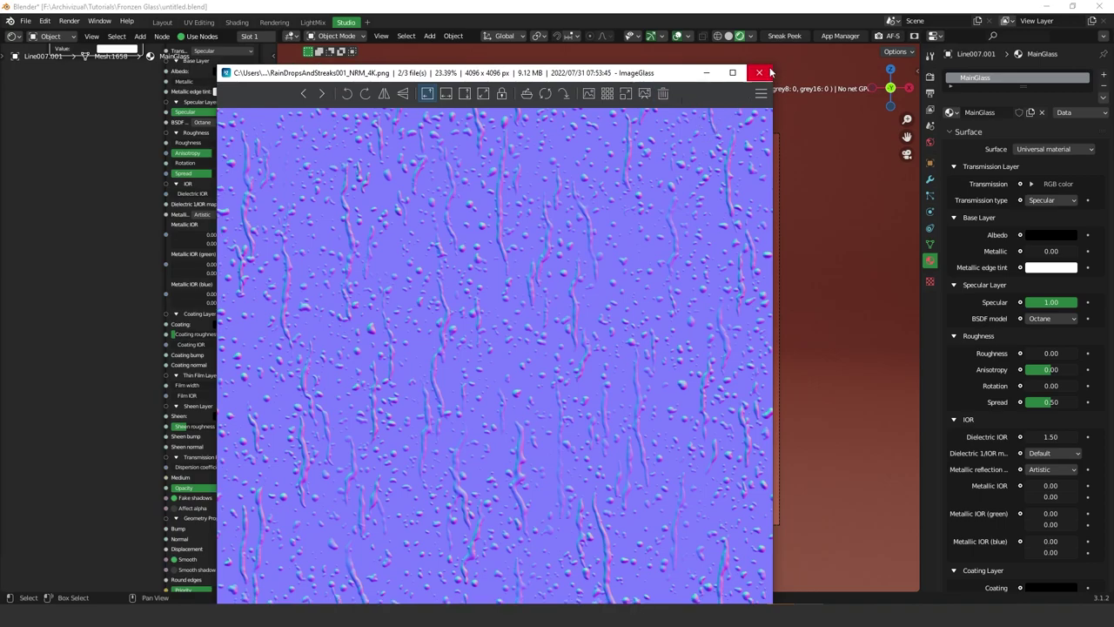
{"action": "left_click", "coordinate": [760, 72]}
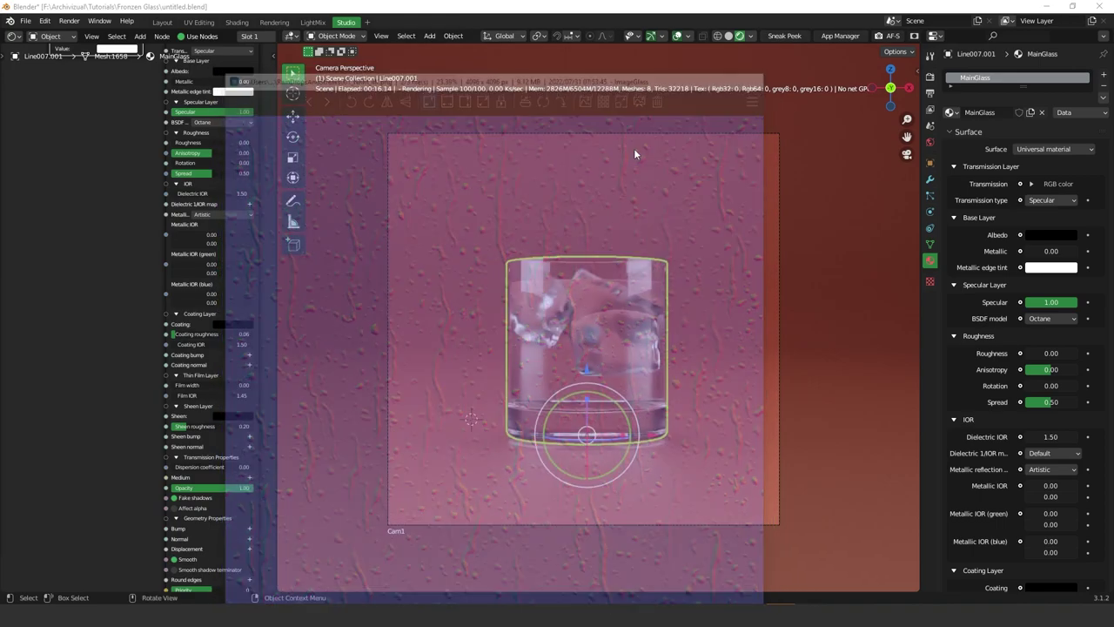
{"action": "scroll", "coordinate": [206, 303], "scroll_direction": "down", "scroll_amount": 5}
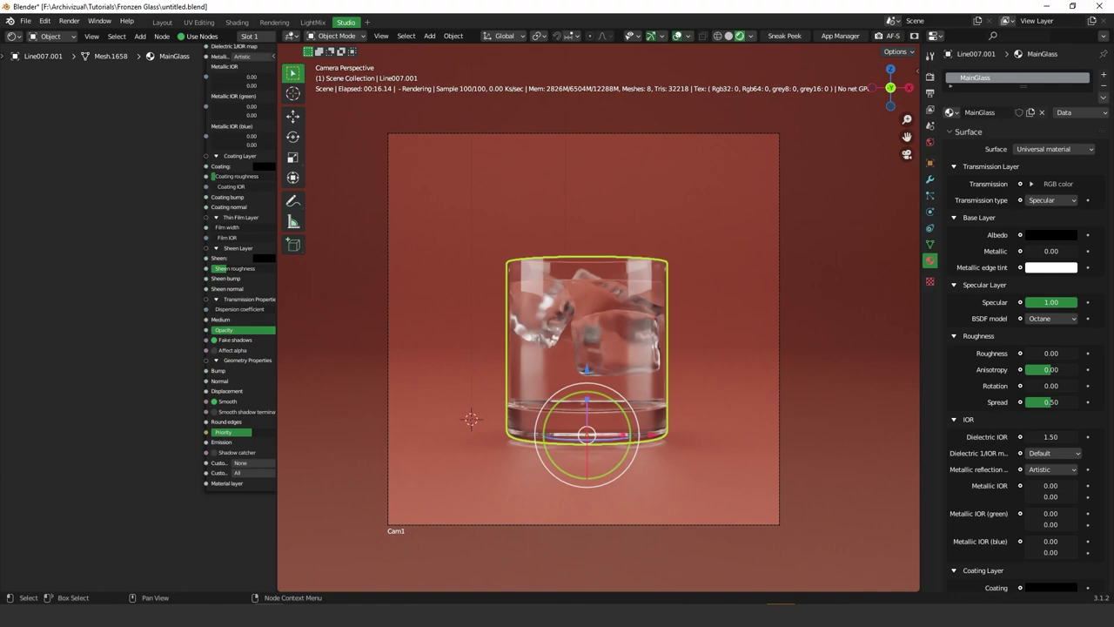
Add a RainDrops image texture node and link it to MainGlass's Normal input.
{"action": "left_click_drag", "start_coordinate": [92, 306], "coordinate": [70, 289]}
{"action": "mouse_move", "coordinate": [127, 356]}
{"action": "left_mouse_down"}
{"action": "mouse_move", "coordinate": [184, 355]}
{"action": "mouse_move", "coordinate": [129, 355]}
{"action": "left_mouse_up"}
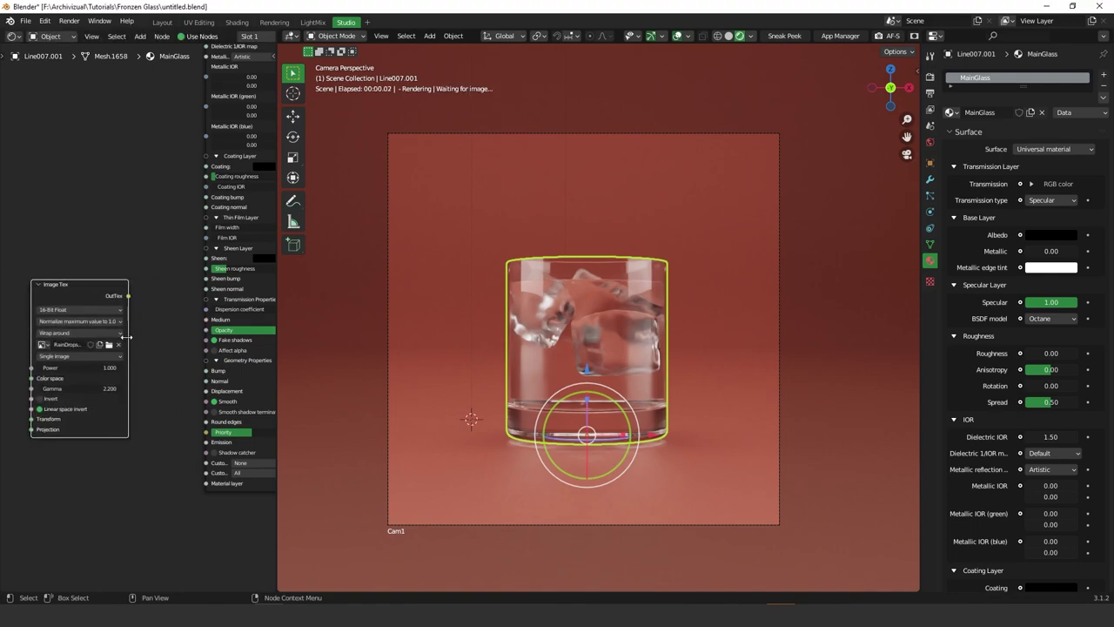
{"action": "left_click_drag", "start_coordinate": [128, 296], "coordinate": [206, 387]}
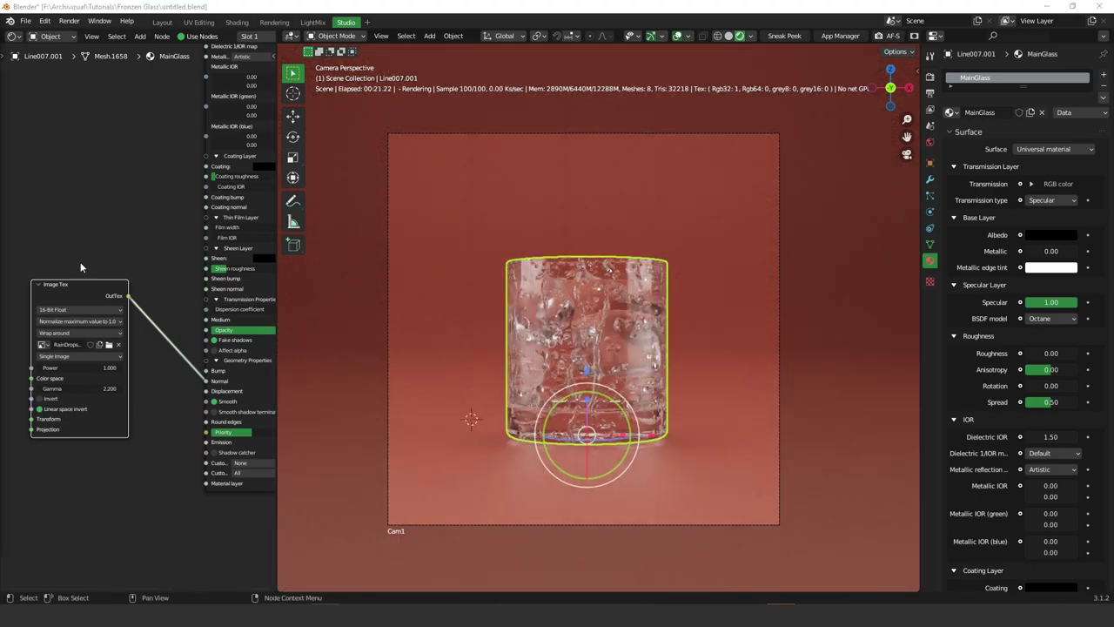
{"action": "middle_click_drag", "start_coordinate": [81, 267], "coordinate": [144, 198]}
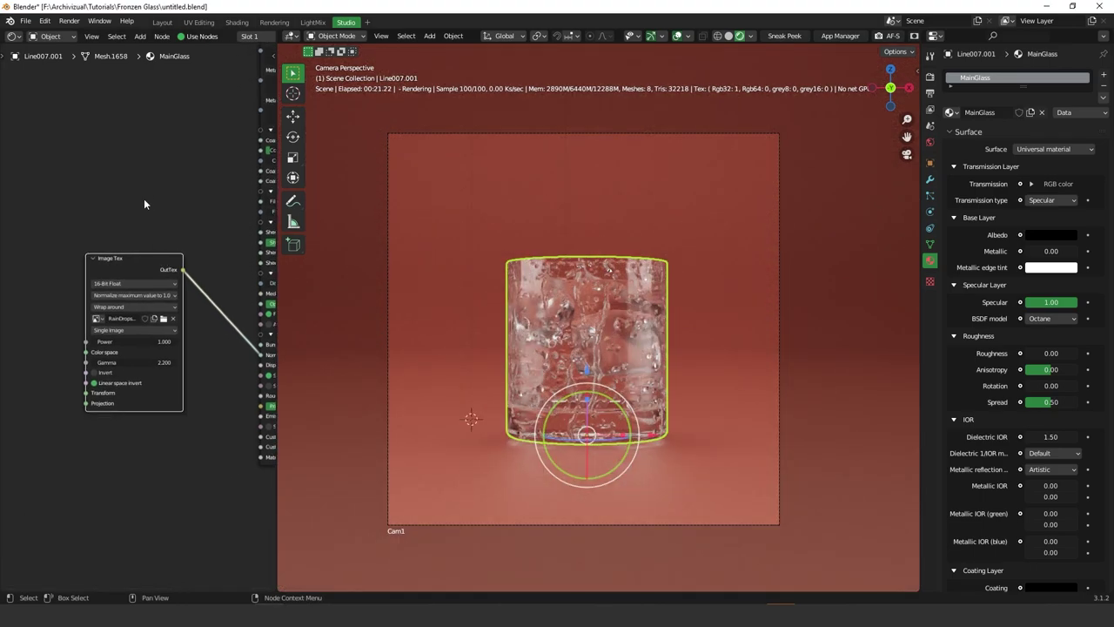
Add a transform and projection to the RainDrops texture and set its scale to 0.2.
{"action": "right_click", "coordinate": [144, 260]}
{"action": "left_click", "coordinate": [278, 290]}
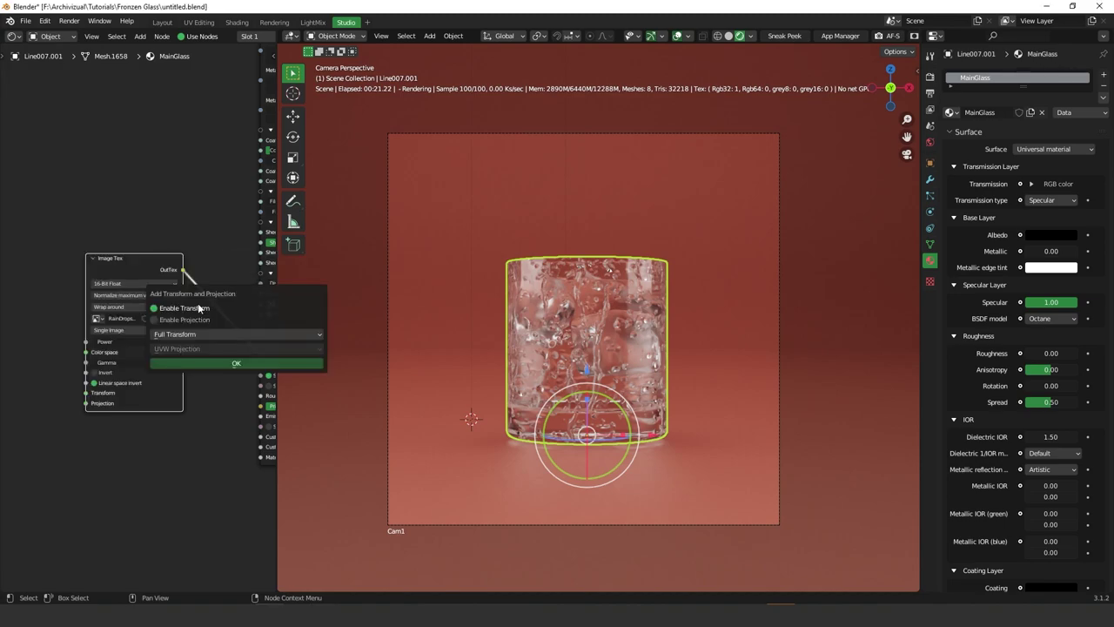
{"action": "left_click", "coordinate": [236, 363]}
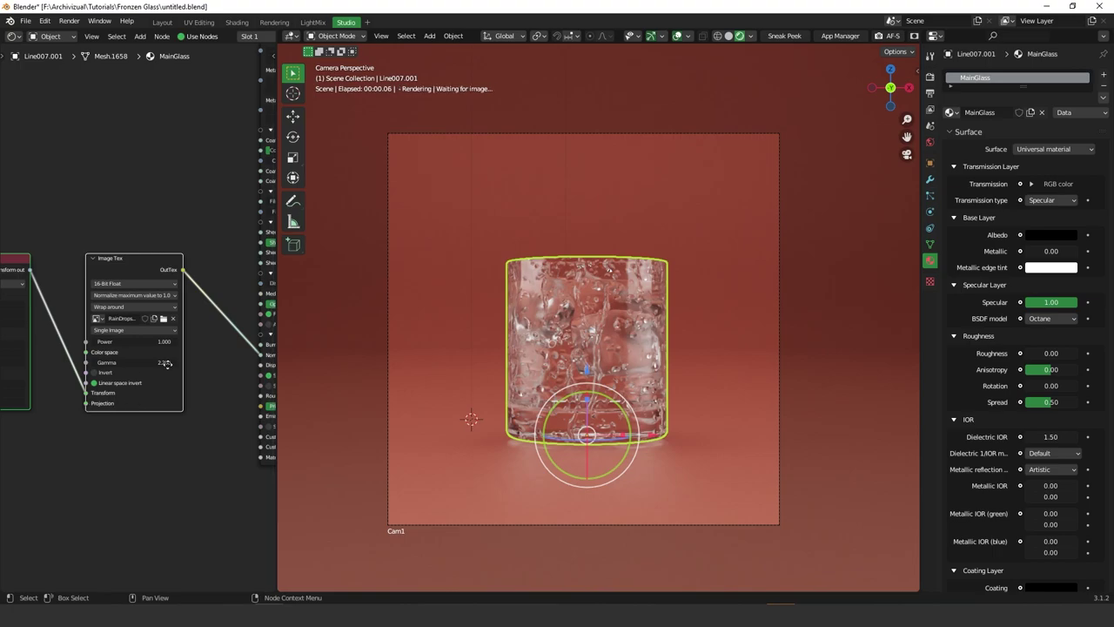
{"action": "middle_click_drag", "start_coordinate": [26, 362], "coordinate": [139, 353]}
{"action": "left_click_drag", "start_coordinate": [106, 348], "coordinate": [102, 357]}
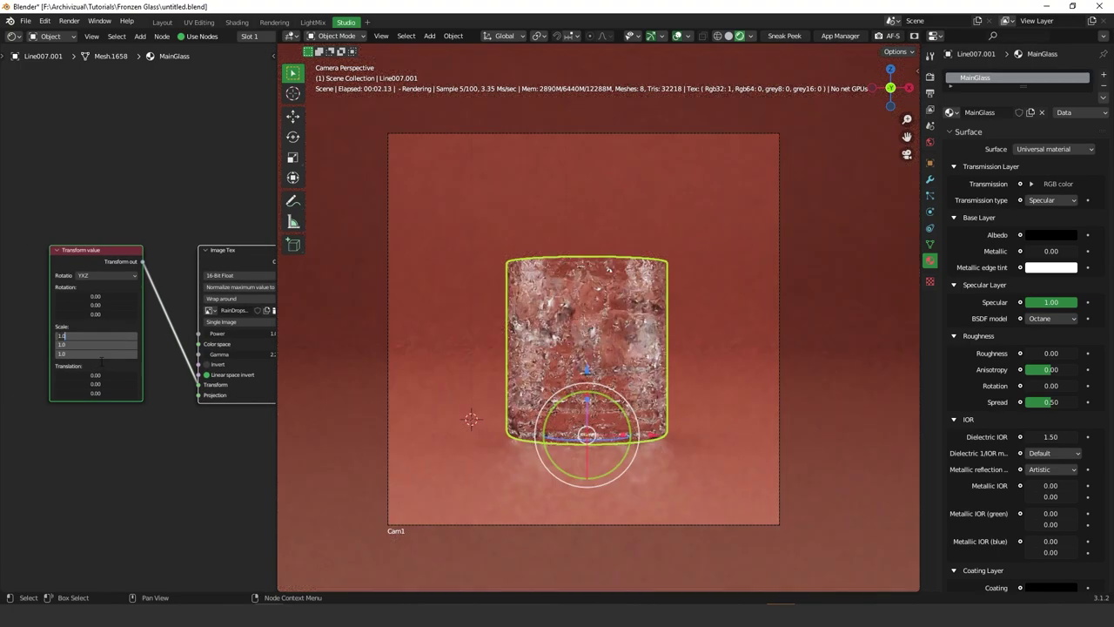
{"action": "type", "text": "0.2"}
{"action": "key", "text": "Return"}
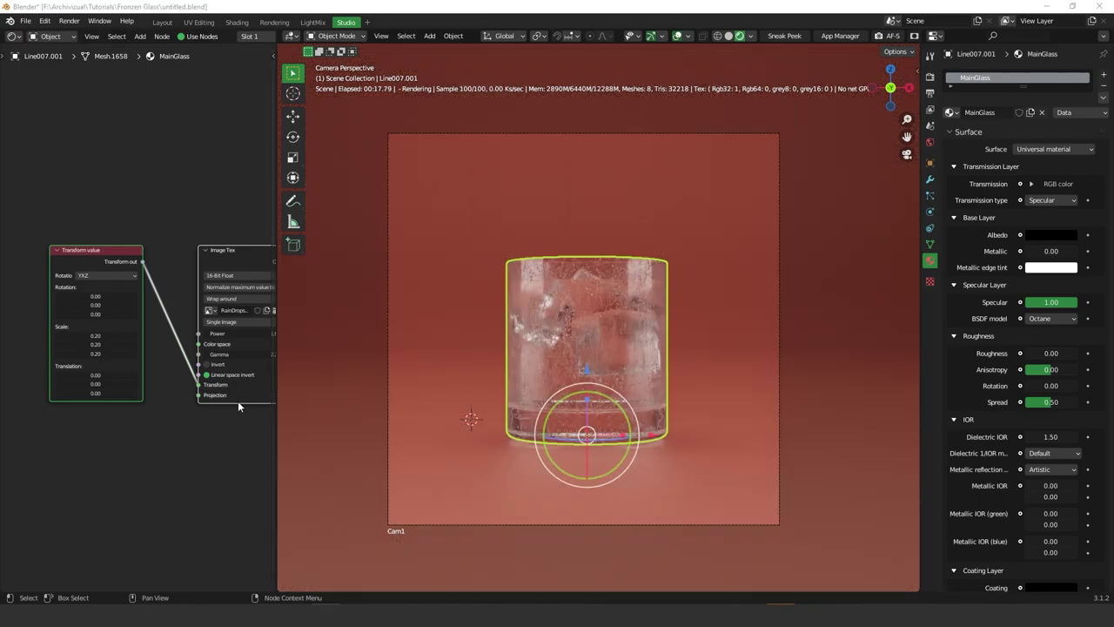
Set the RainDrops texture power to 0.3.
{"action": "middle_click_drag", "start_coordinate": [236, 370], "coordinate": [181, 370]}
{"action": "left_click", "coordinate": [191, 333]}
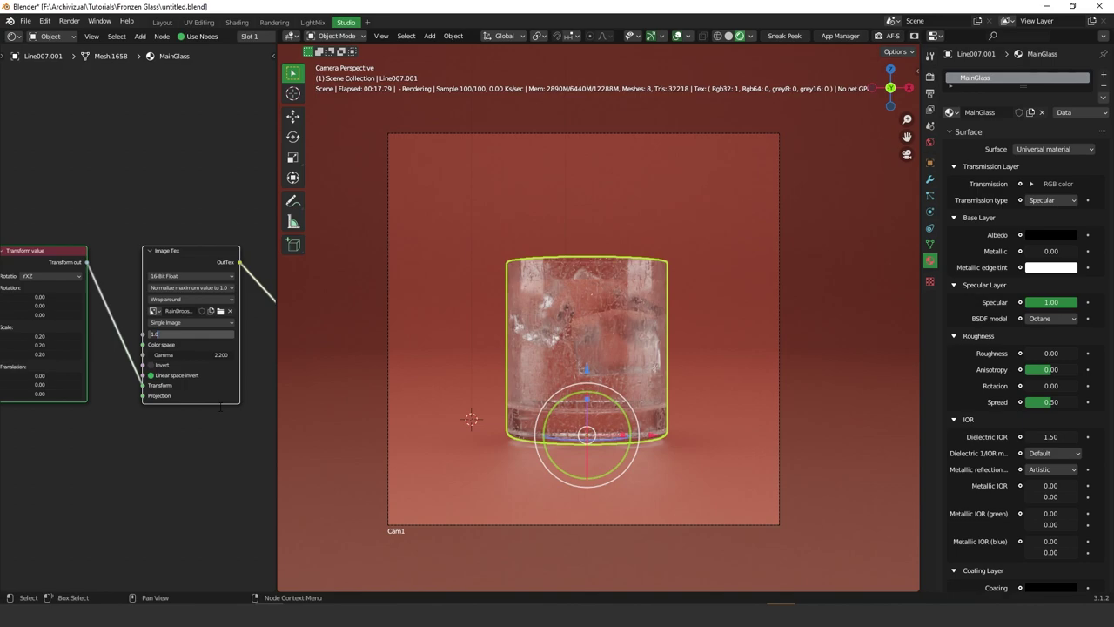
{"action": "type", "text": "0.3"}
{"action": "key", "text": "Return"}
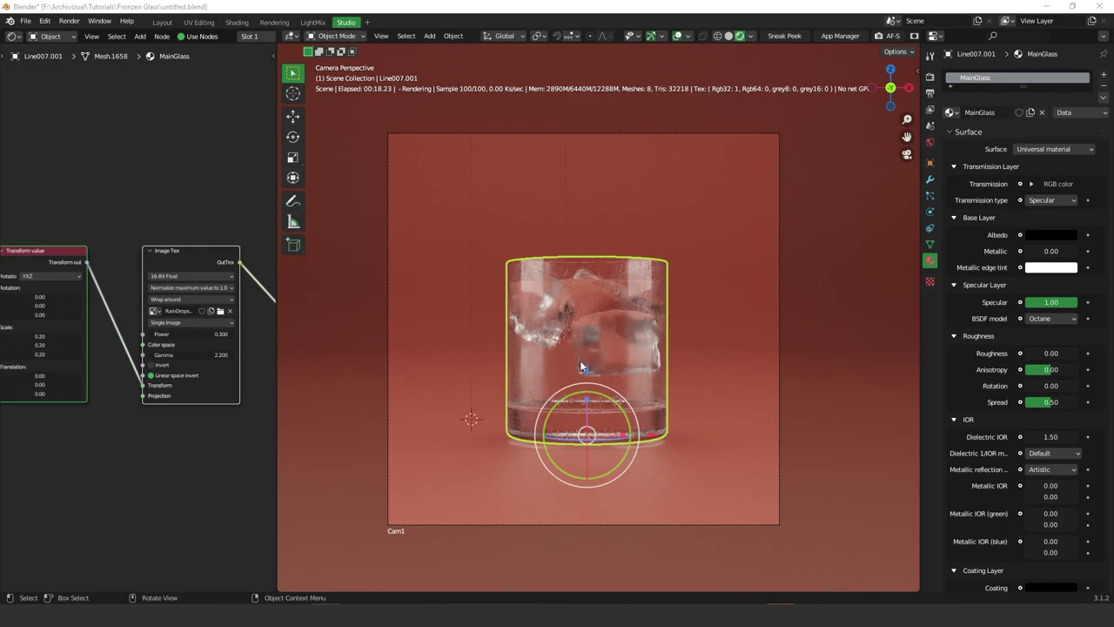
{"action": "scroll", "coordinate": [585, 360], "scroll_direction": "up", "scroll_amount": 1}
{"action": "scroll", "coordinate": [585, 360], "scroll_direction": "up", "scroll_amount": 1}
{"action": "scroll", "coordinate": [584, 360], "scroll_direction": "up", "scroll_amount": 1}
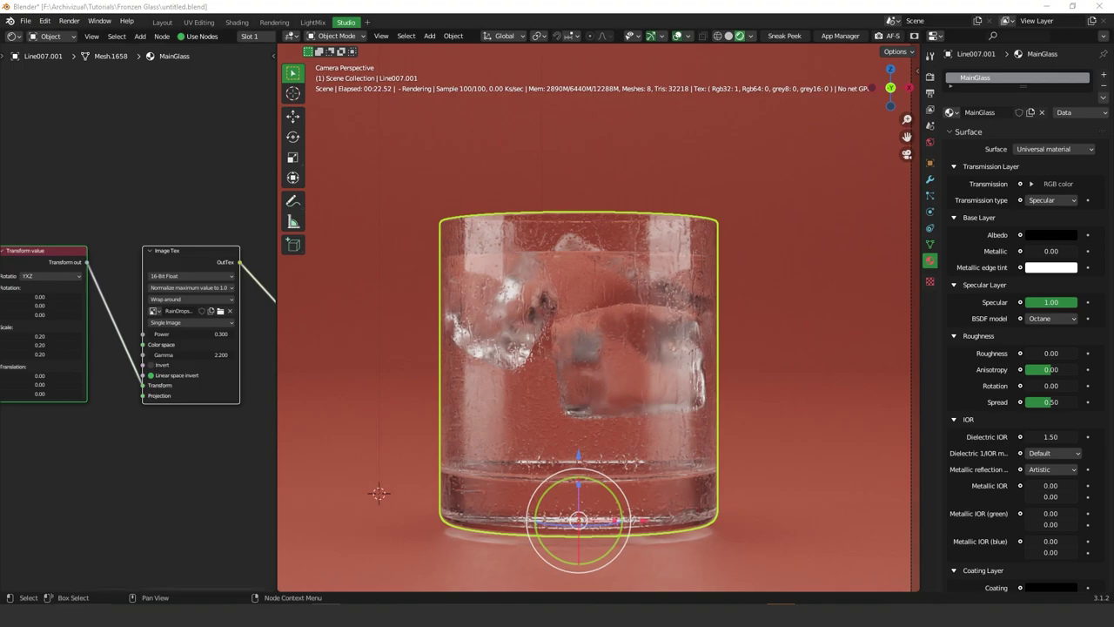
Paste a Wiping Residue image texture node and link it to MainGlass Roughness.
{"action": "middle_click_drag", "start_coordinate": [173, 312], "coordinate": [108, 504]}
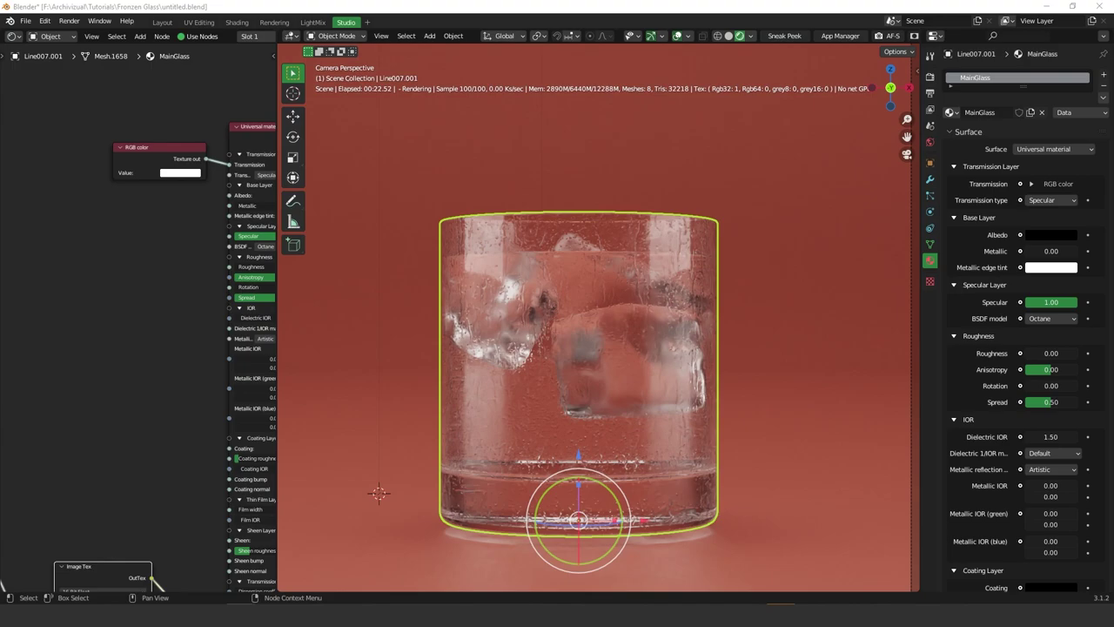
{"action": "key", "text": "ctrl+v"}
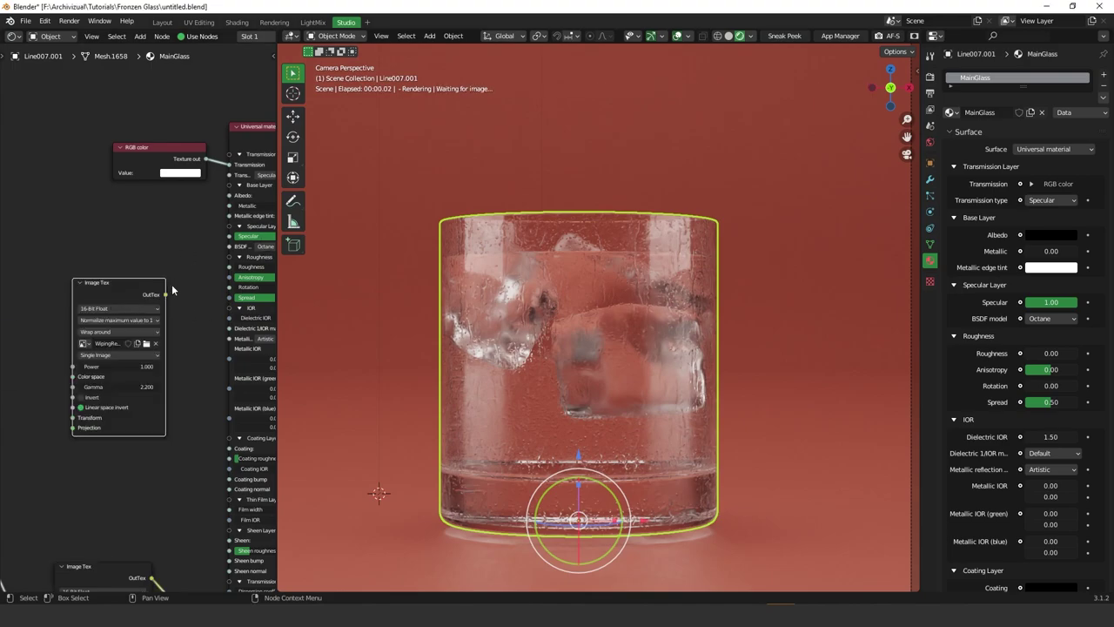
{"action": "mouse_move", "coordinate": [163, 269]}
{"action": "left_mouse_down"}
{"action": "mouse_move", "coordinate": [158, 297]}
{"action": "mouse_move", "coordinate": [231, 266]}
{"action": "left_mouse_up"}
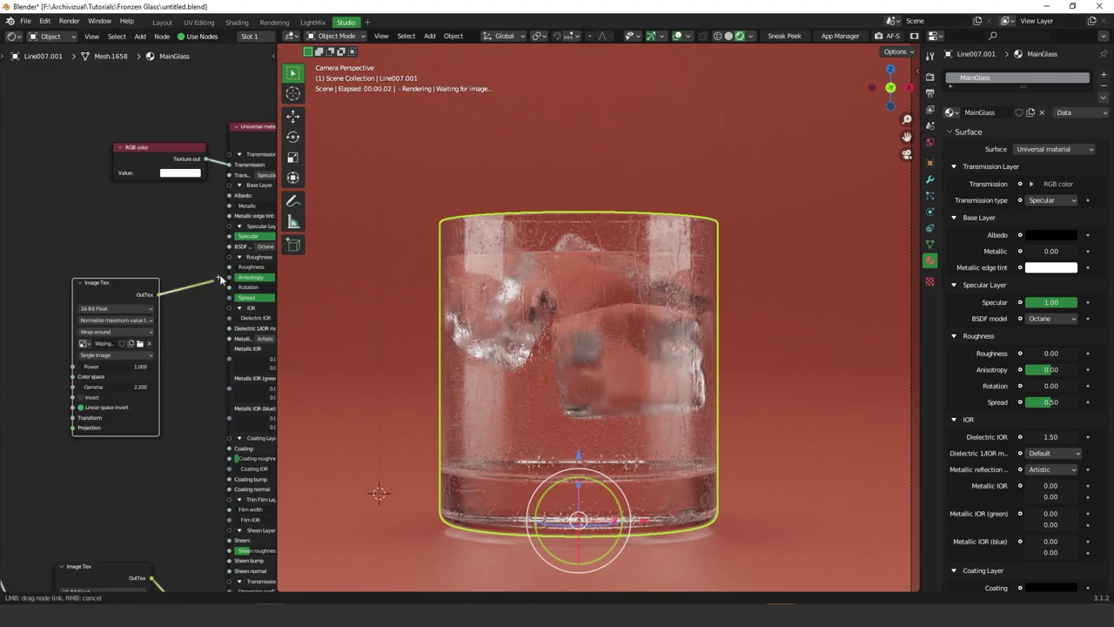
{"action": "middle_click_drag", "start_coordinate": [145, 270], "coordinate": [203, 227]}
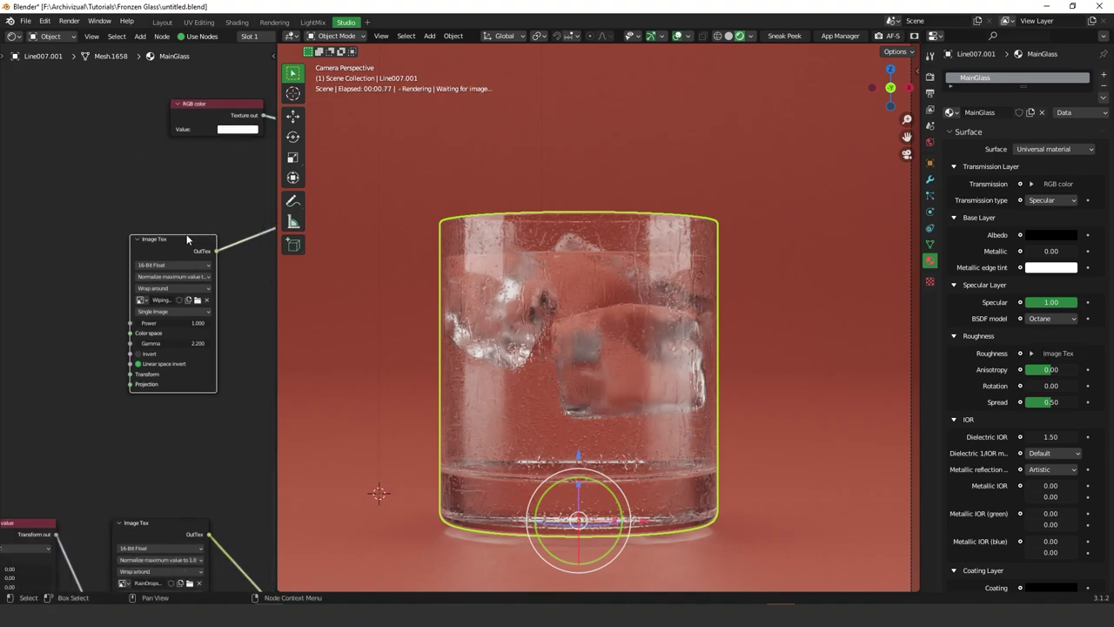
Add a transform and projection node to the Wiping Residue texture.
{"action": "right_click", "coordinate": [200, 236]}
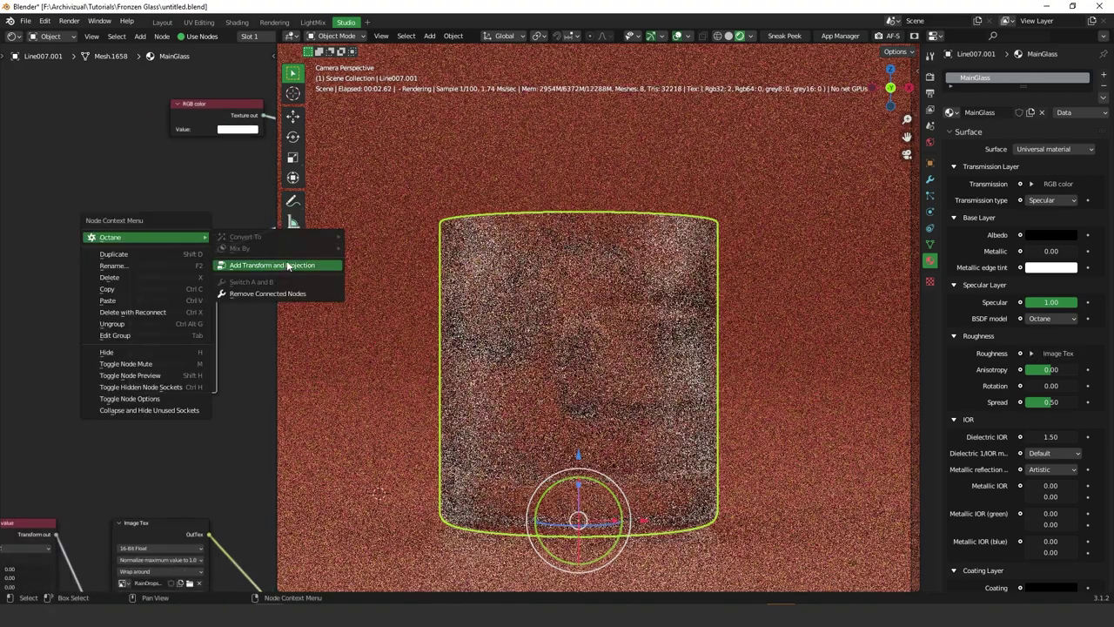
{"action": "left_click", "coordinate": [286, 265]}
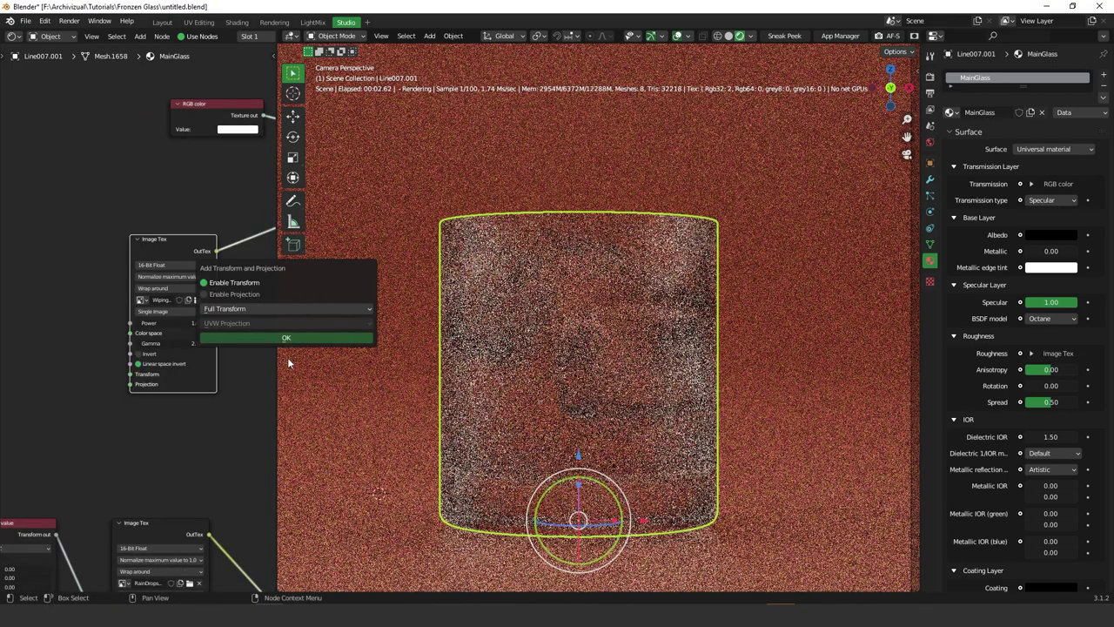
{"action": "left_click", "coordinate": [284, 338]}
{"action": "middle_click_drag", "start_coordinate": [244, 254], "coordinate": [150, 291]}
{"action": "scroll", "coordinate": [178, 263], "scroll_direction": "down", "scroll_amount": 2}
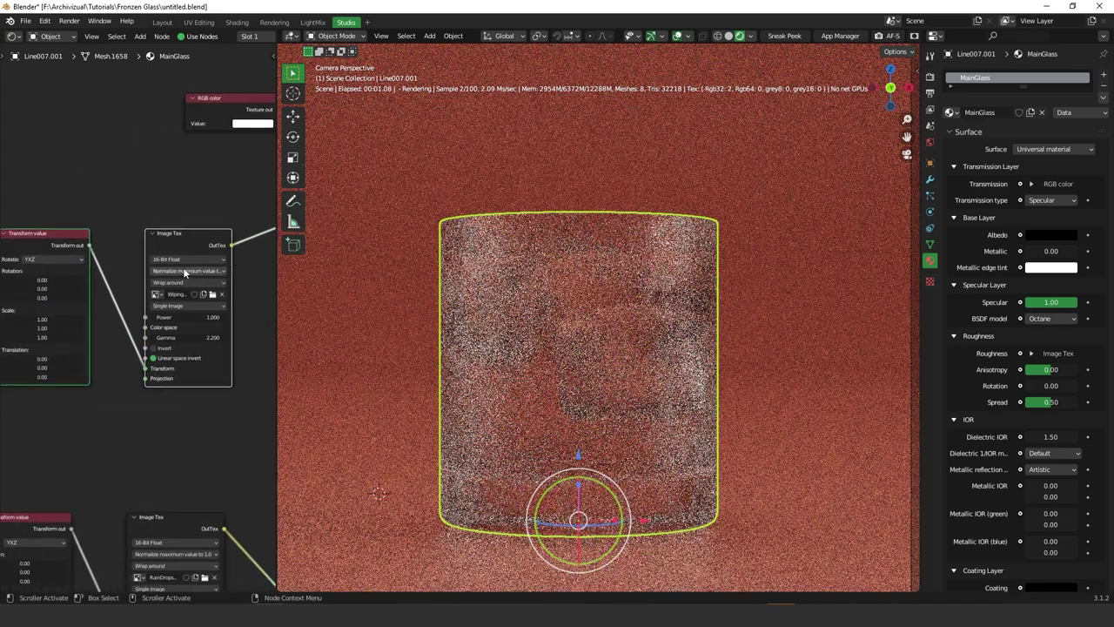
{"action": "scroll", "coordinate": [178, 264], "scroll_direction": "down", "scroll_amount": 2}
Insert a Color correction node between the residue ImageTex and Roughness.
{"action": "left_click_drag", "start_coordinate": [174, 259], "coordinate": [82, 258]}
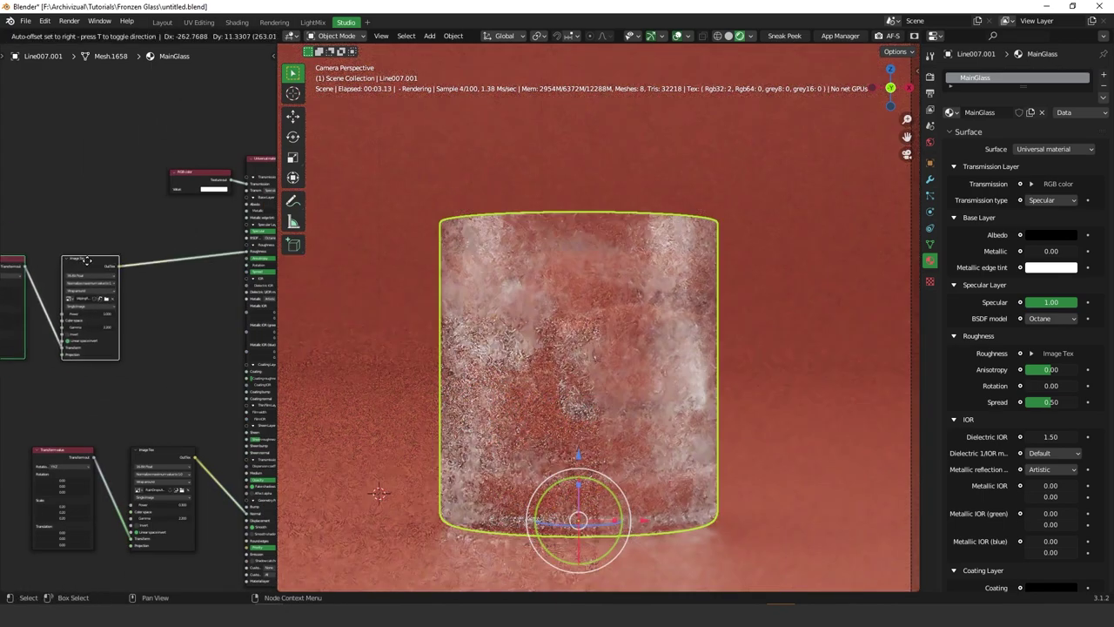
{"action": "key", "text": "shift+a"}
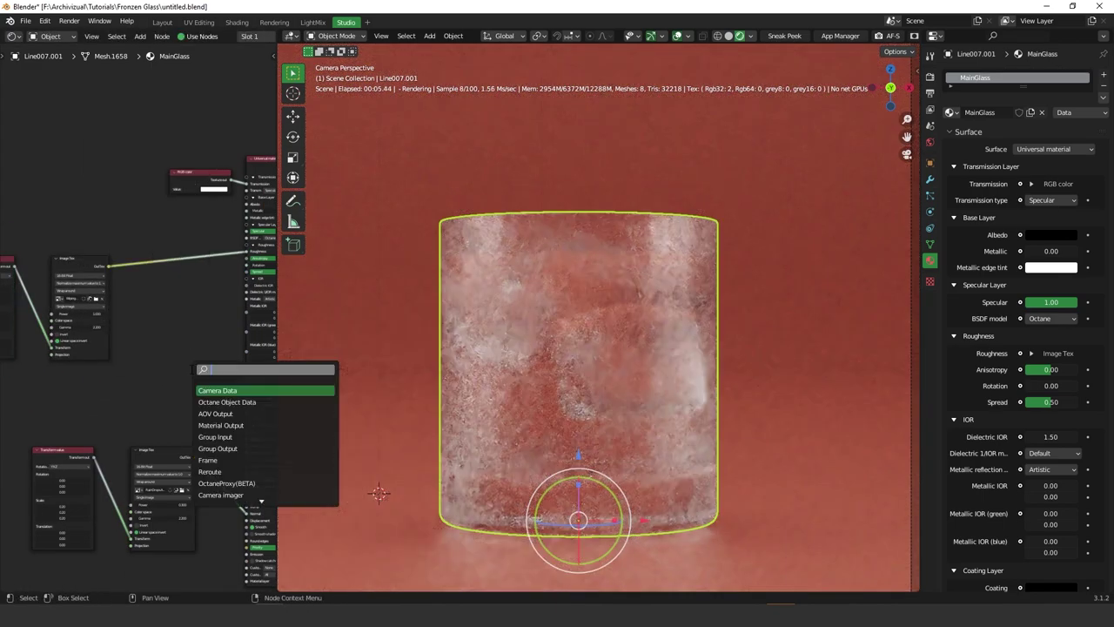
{"action": "type", "text": "color"}
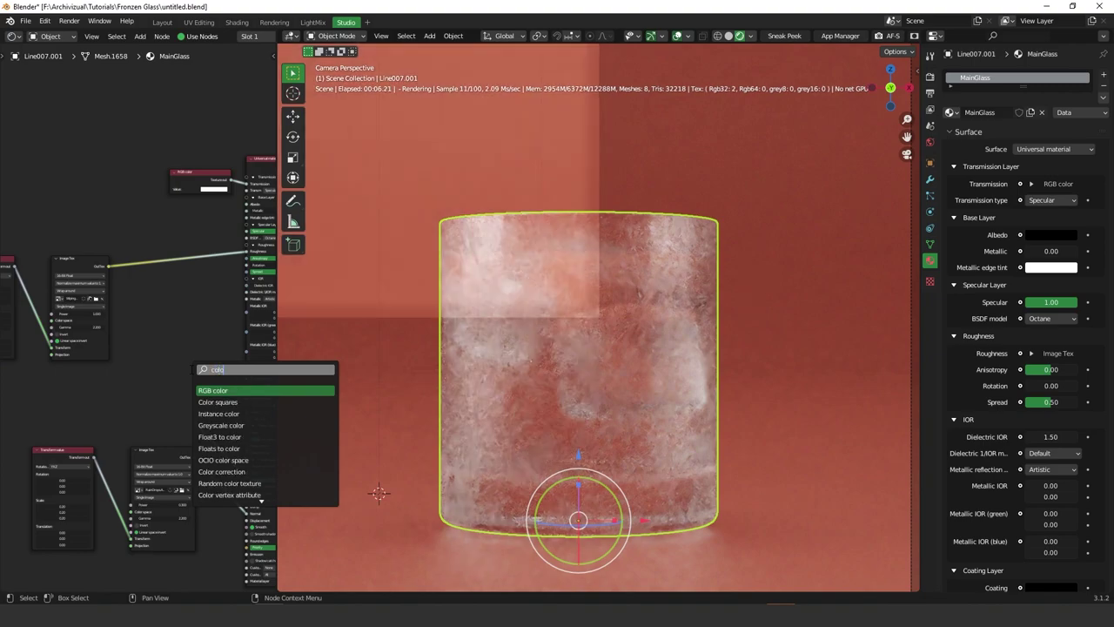
{"action": "key", "text": "Down"}
{"action": "key", "text": "Down"}
{"action": "key", "text": "Down"}
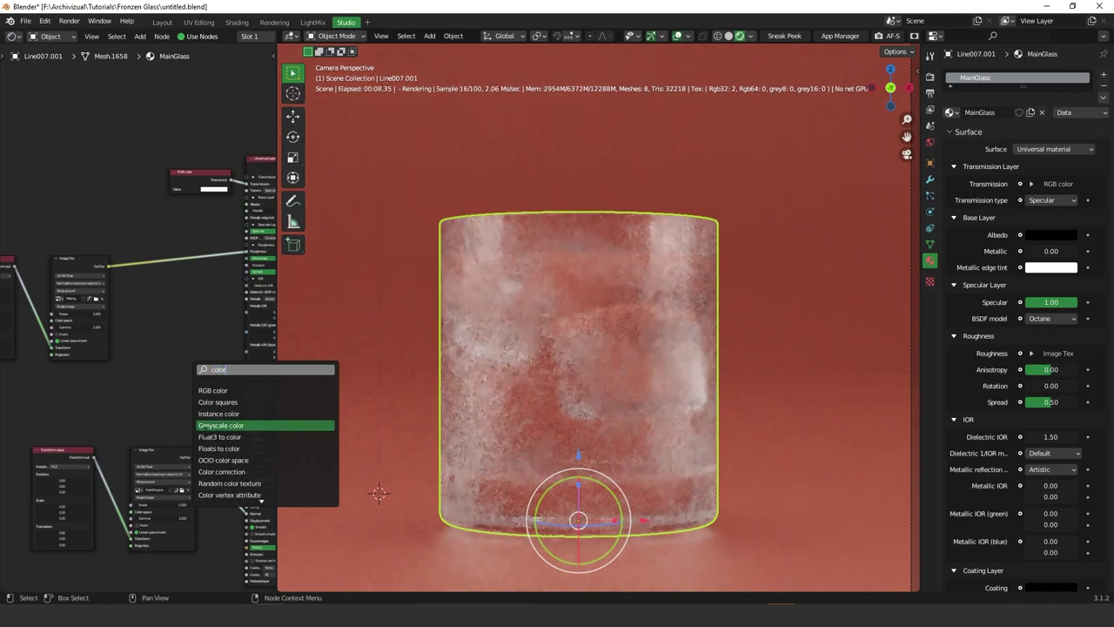
{"action": "key", "text": "Down"}
{"action": "key", "text": "Down"}
{"action": "key", "text": "Down"}
{"action": "key", "text": "Down"}
{"action": "key", "text": "Down"}
{"action": "key", "text": "Down"}
{"action": "key", "text": "Up"}
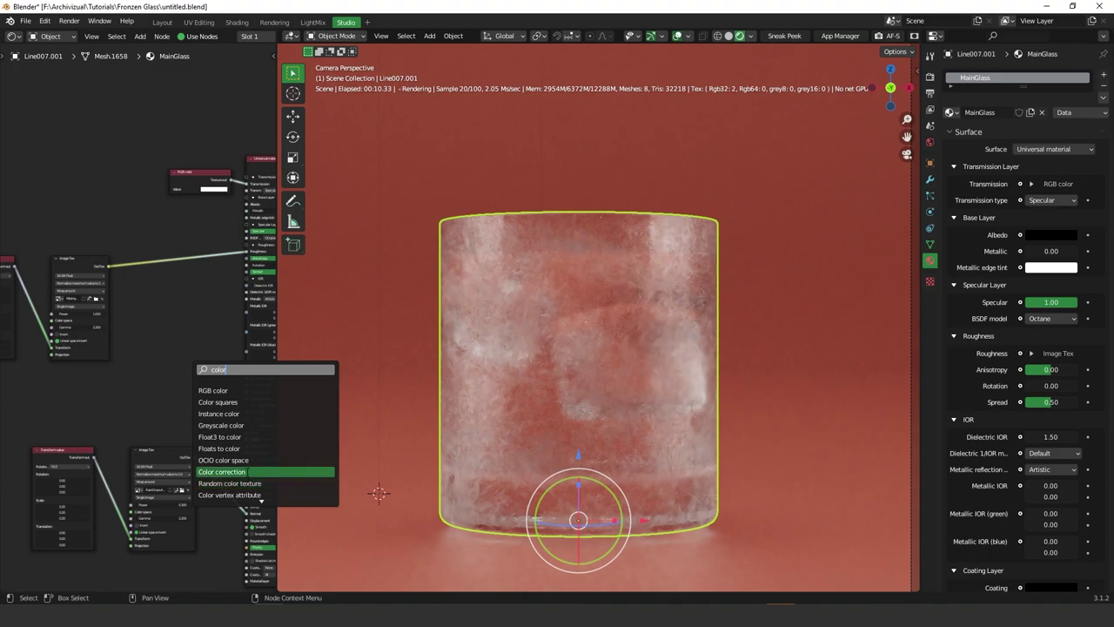
{"action": "key", "text": "Up"}
{"action": "key", "text": "Down"}
{"action": "left_click", "coordinate": [219, 471]}
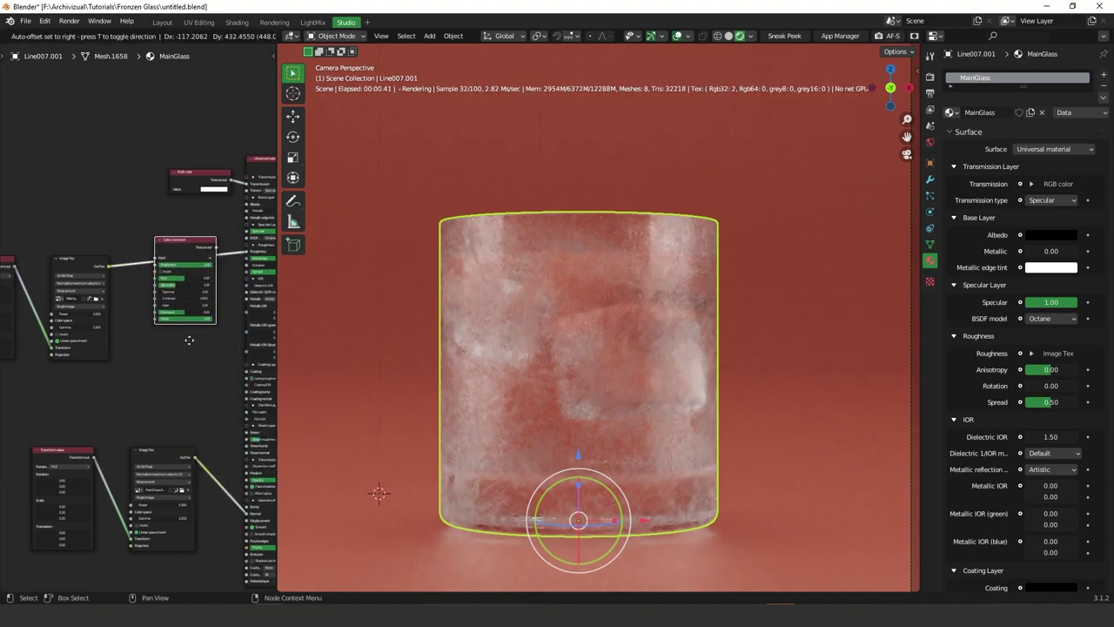
{"action": "left_click", "coordinate": [85, 270]}
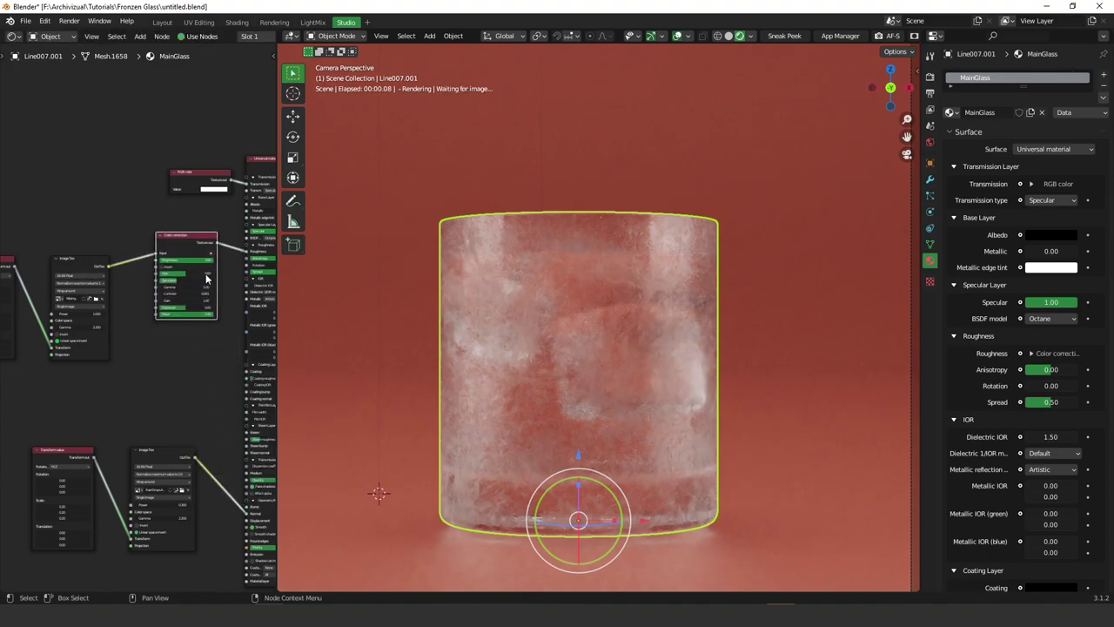
Lower the Color correction Exposure to about -2.51.
{"action": "middle_click_drag", "start_coordinate": [206, 278], "coordinate": [164, 290]}
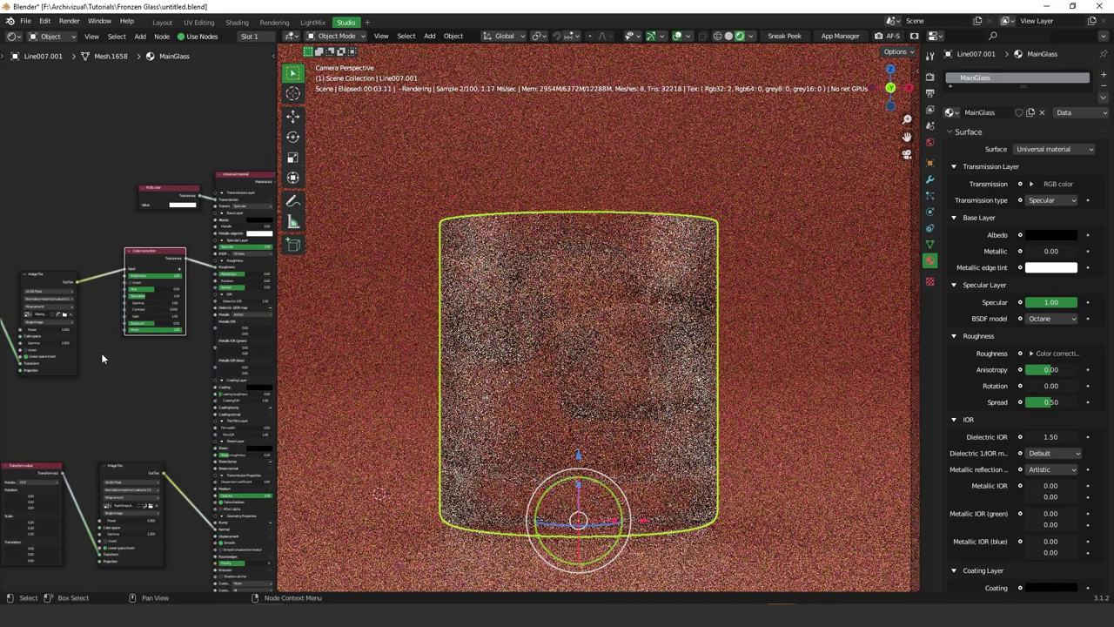
{"action": "scroll", "coordinate": [157, 313], "scroll_direction": "up", "scroll_amount": 3}
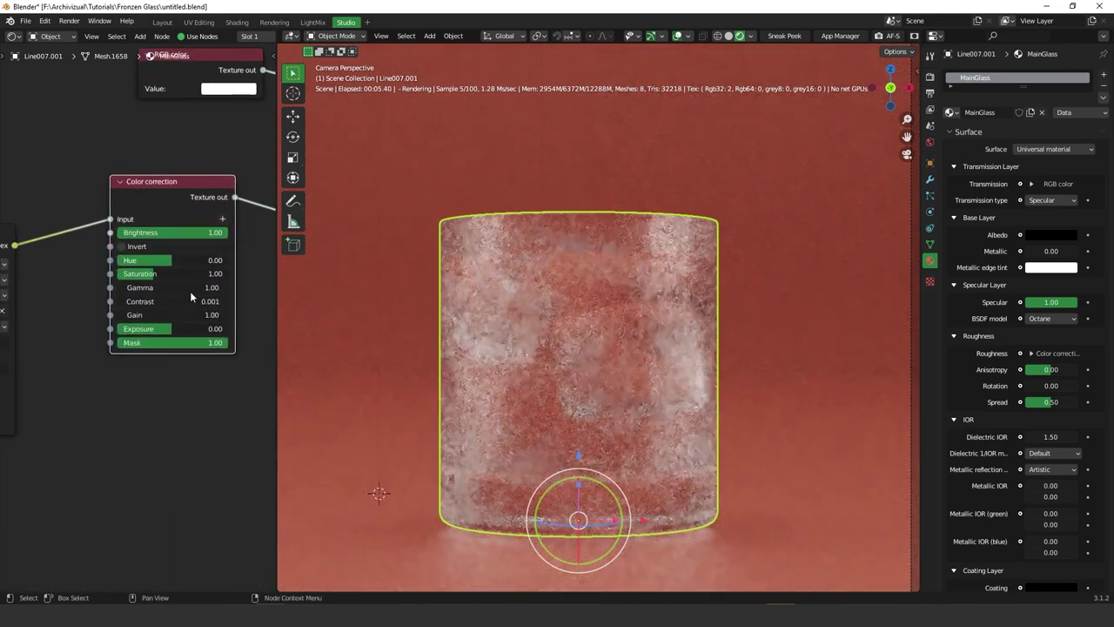
{"action": "middle_click_drag", "start_coordinate": [201, 341], "coordinate": [160, 352]}
{"action": "scroll", "coordinate": [125, 348], "scroll_direction": "up", "scroll_amount": 1}
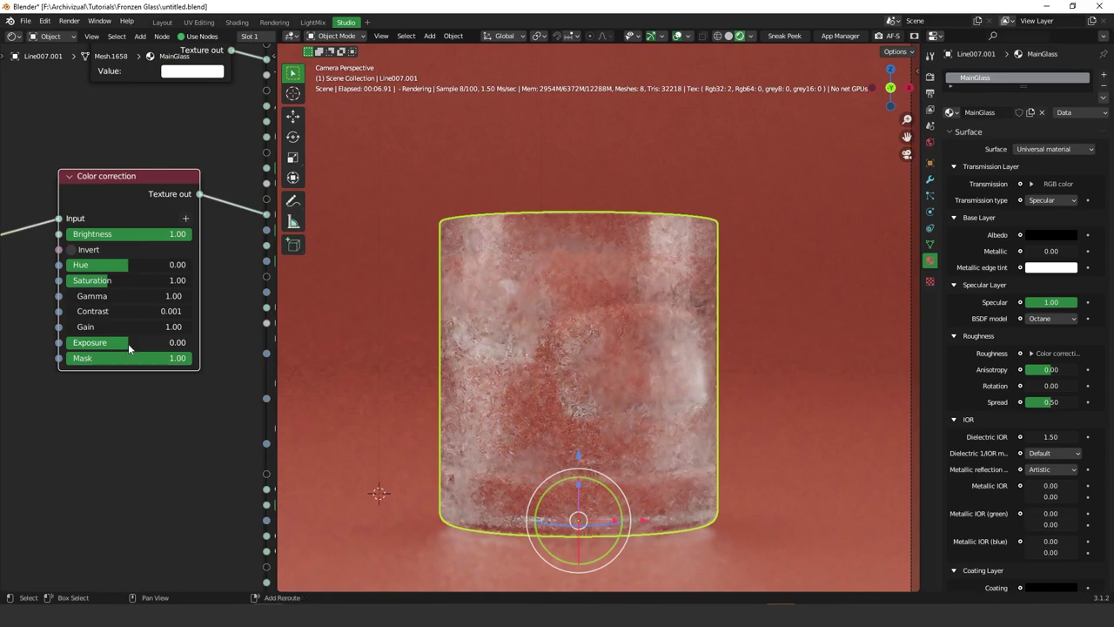
{"action": "left_click_drag", "start_coordinate": [124, 349], "coordinate": [12, 361]}
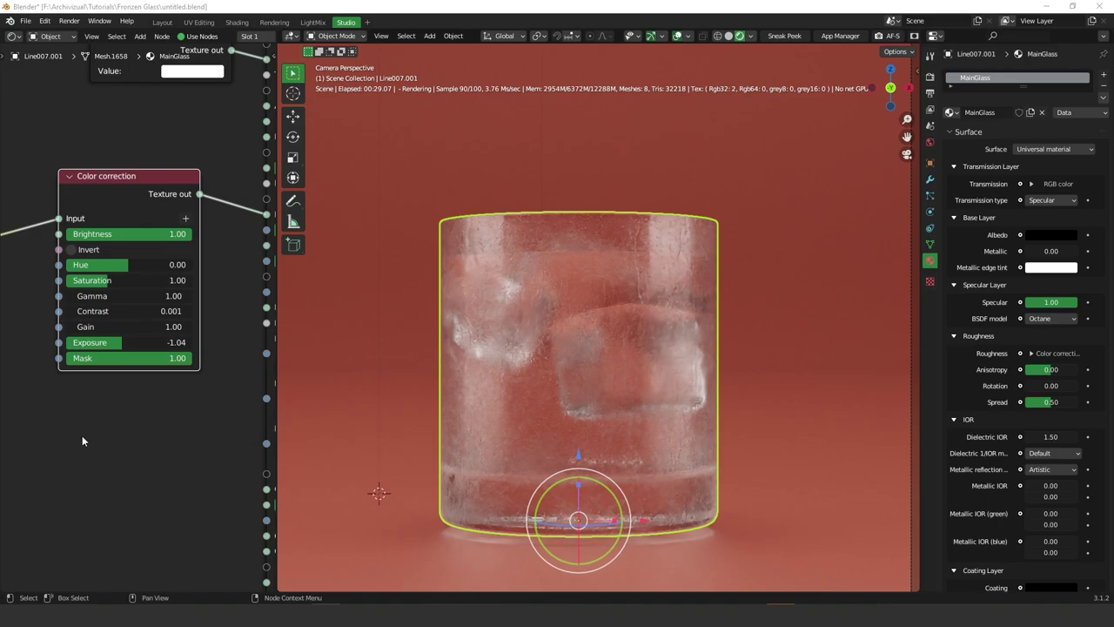
{"action": "left_click_drag", "start_coordinate": [126, 343], "coordinate": [98, 349]}
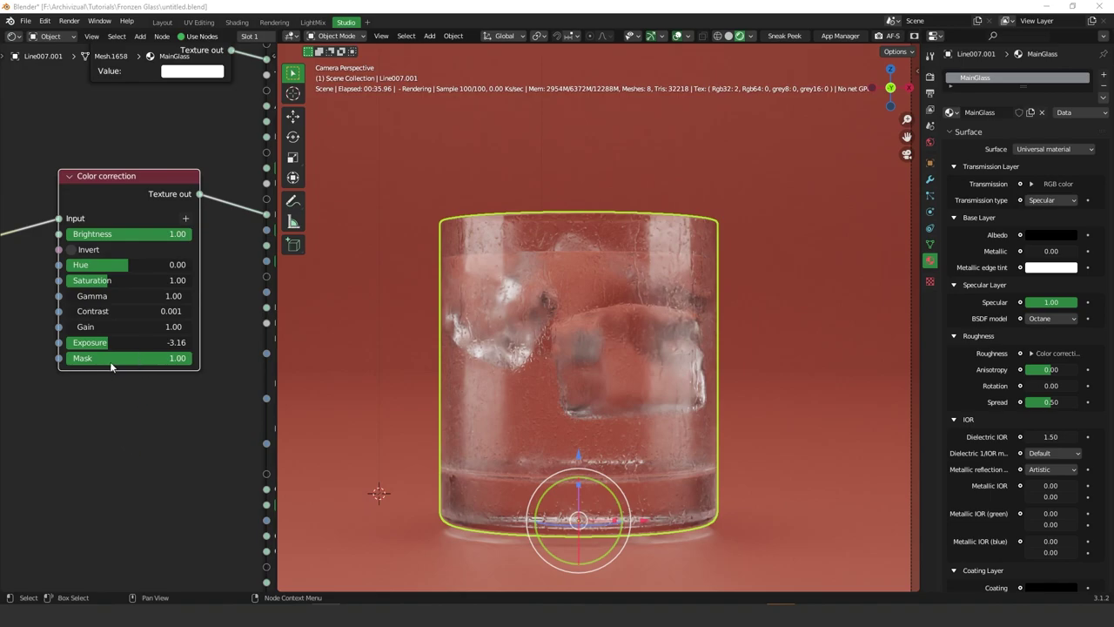
{"action": "middle_click_drag", "start_coordinate": [148, 368], "coordinate": [106, 404]}
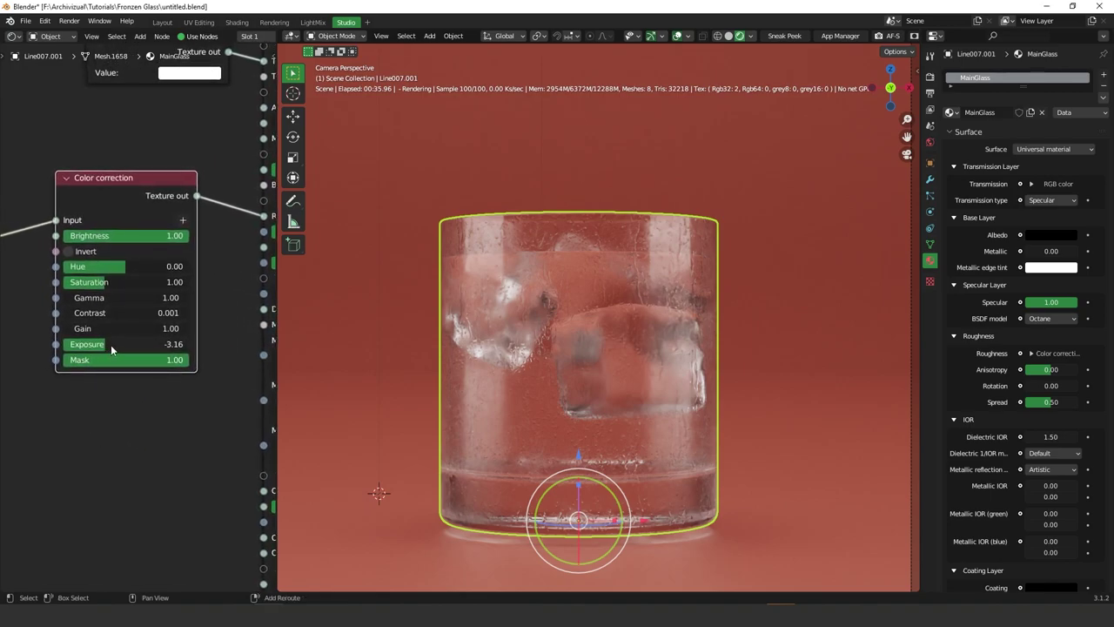
{"action": "left_click_drag", "start_coordinate": [110, 344], "coordinate": [210, 355]}
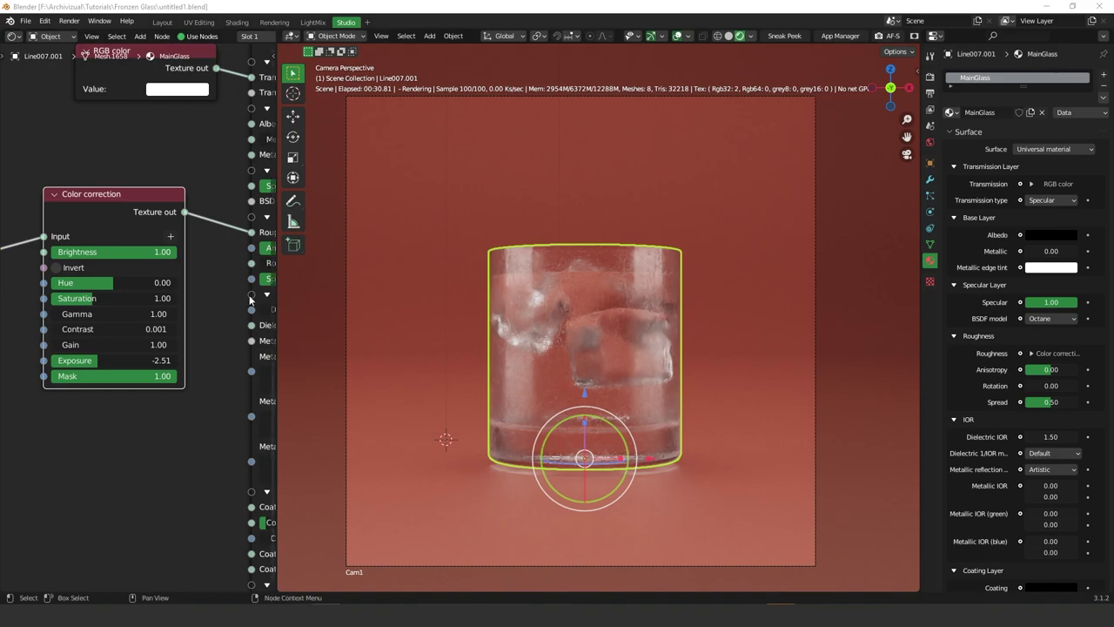
Raise the Universal node's Albedo V value from 0.000 to 0.001.
{"action": "middle_click_drag", "start_coordinate": [185, 267], "coordinate": [124, 416]}
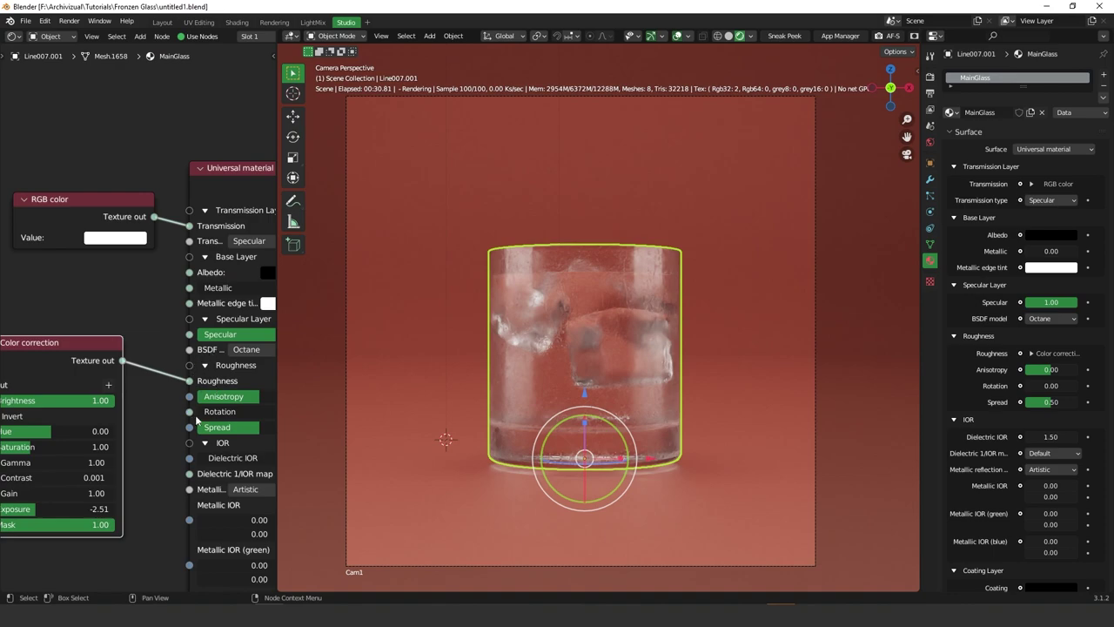
{"action": "scroll", "coordinate": [273, 303], "scroll_direction": "down", "scroll_amount": 2, "text": "ctrl"}
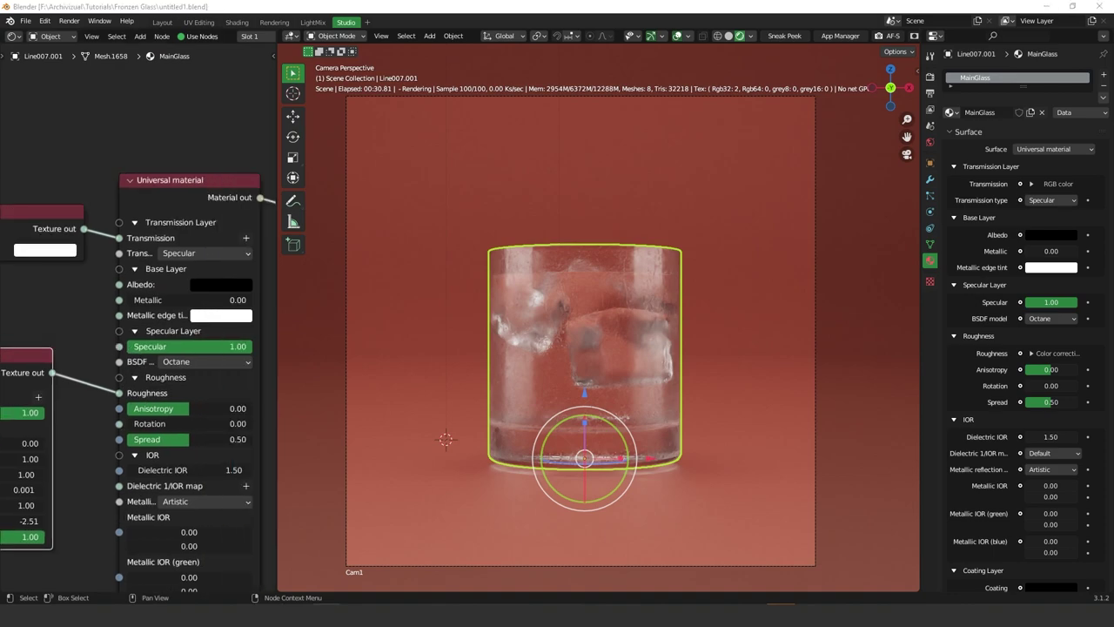
{"action": "left_click", "coordinate": [215, 285]}
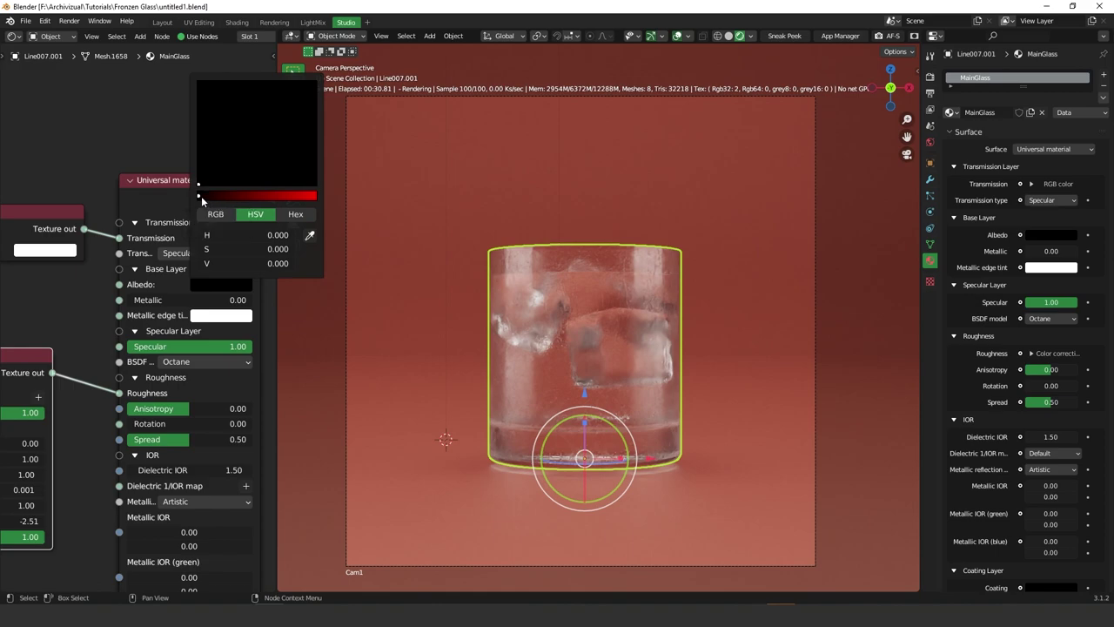
{"action": "left_click_drag", "start_coordinate": [201, 199], "coordinate": [243, 196]}
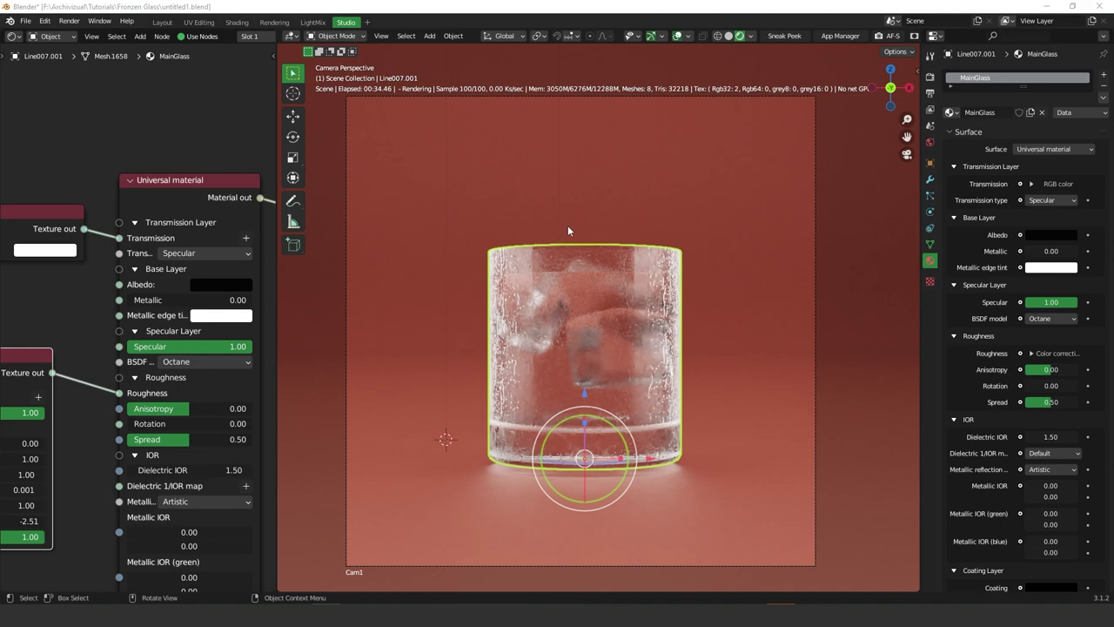
Select the liquid and open its albedo colour picker, then undo.
{"action": "left_click", "coordinate": [581, 275]}
{"action": "left_click", "coordinate": [223, 283]}
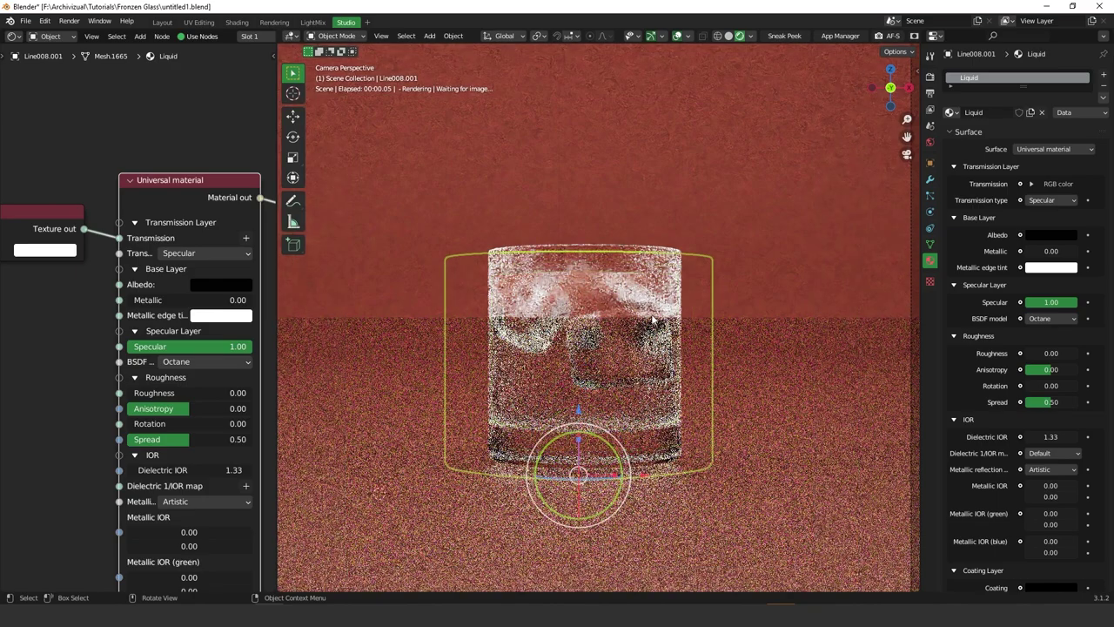
{"action": "scroll", "coordinate": [636, 336], "scroll_direction": "up", "scroll_amount": 2}
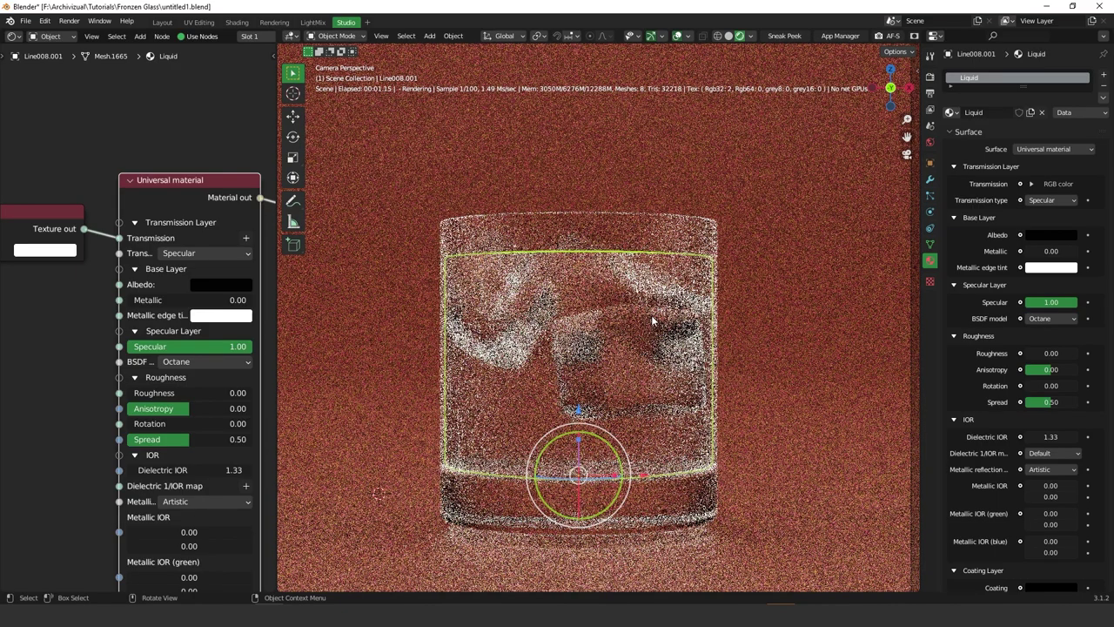
{"action": "key", "text": "ctrl+z"}
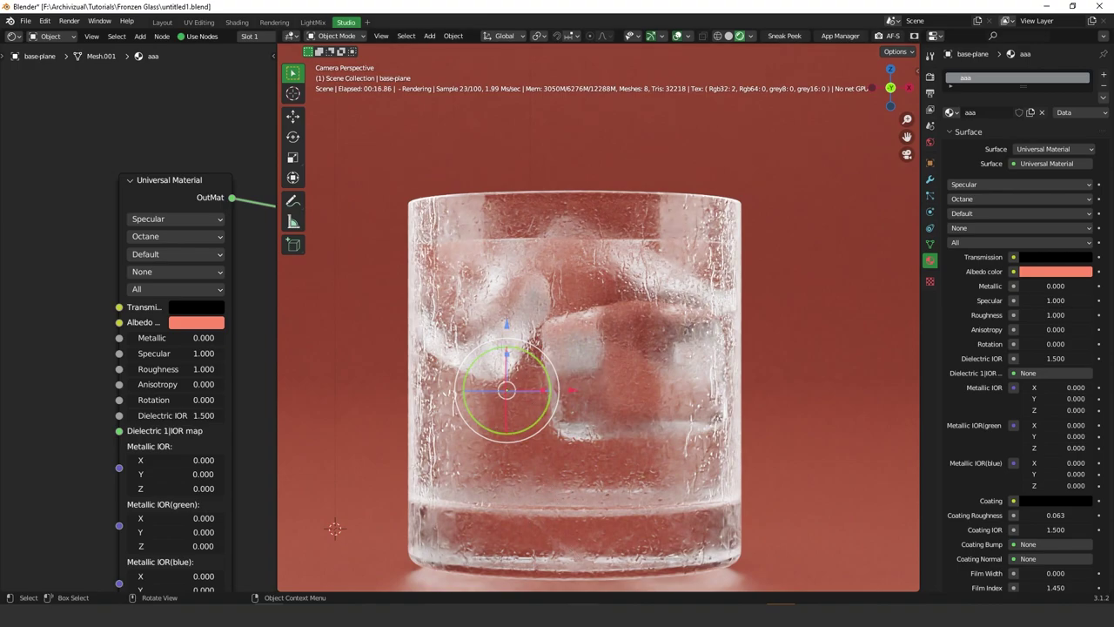
Reselect the glass and raise the roughness Color correction Exposure to about -2.06.
{"action": "left_click", "coordinate": [643, 215]}
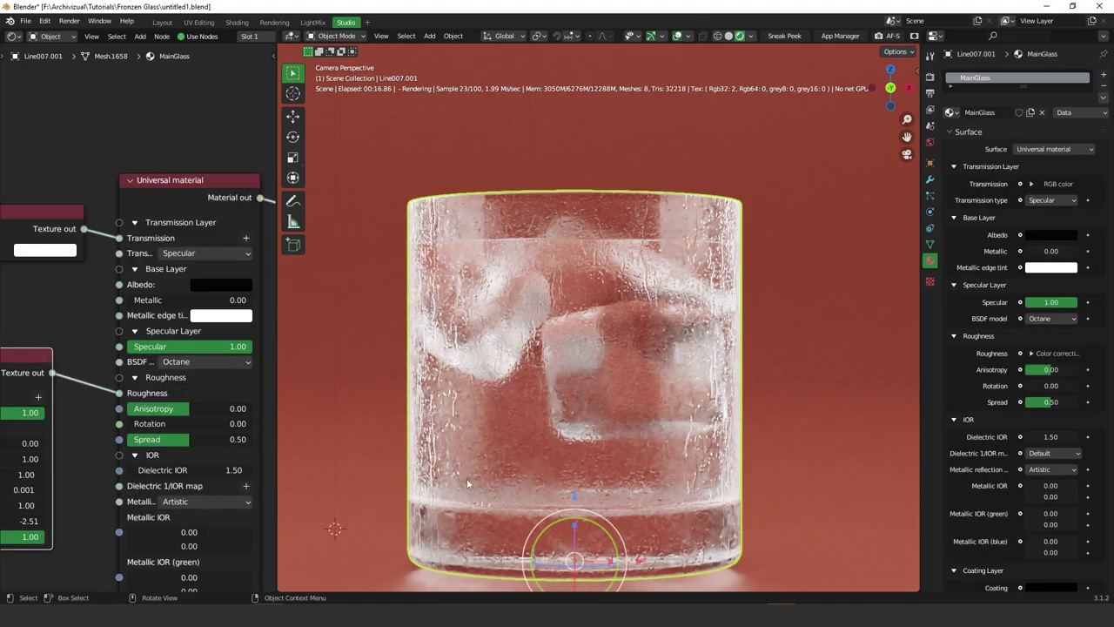
{"action": "middle_click_drag", "start_coordinate": [147, 489], "coordinate": [252, 437]}
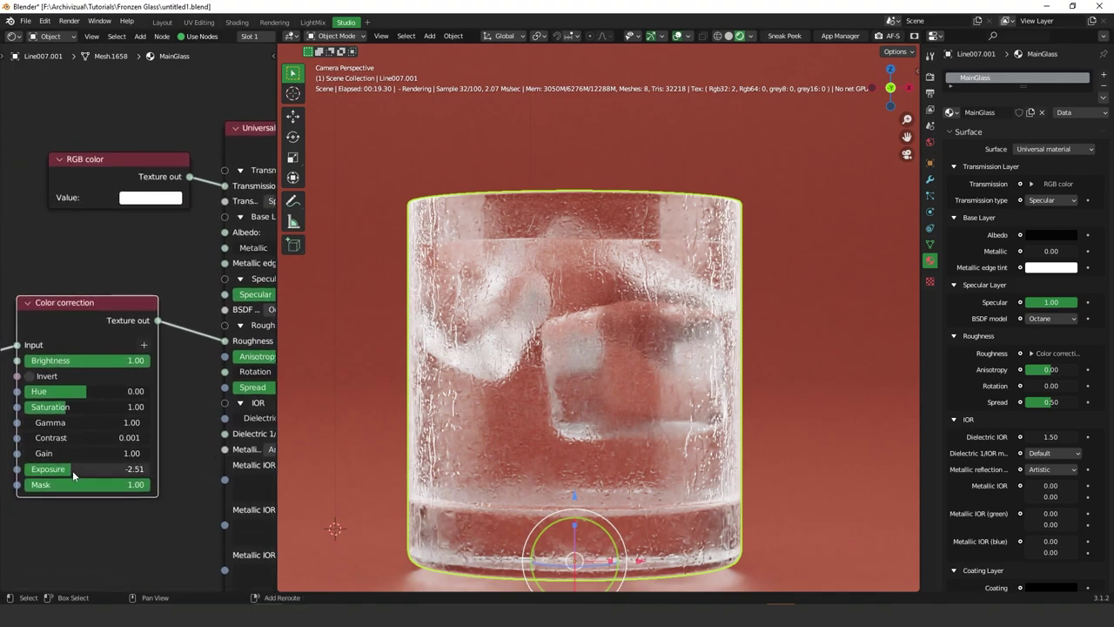
{"action": "left_click_drag", "start_coordinate": [106, 468], "coordinate": [157, 477]}
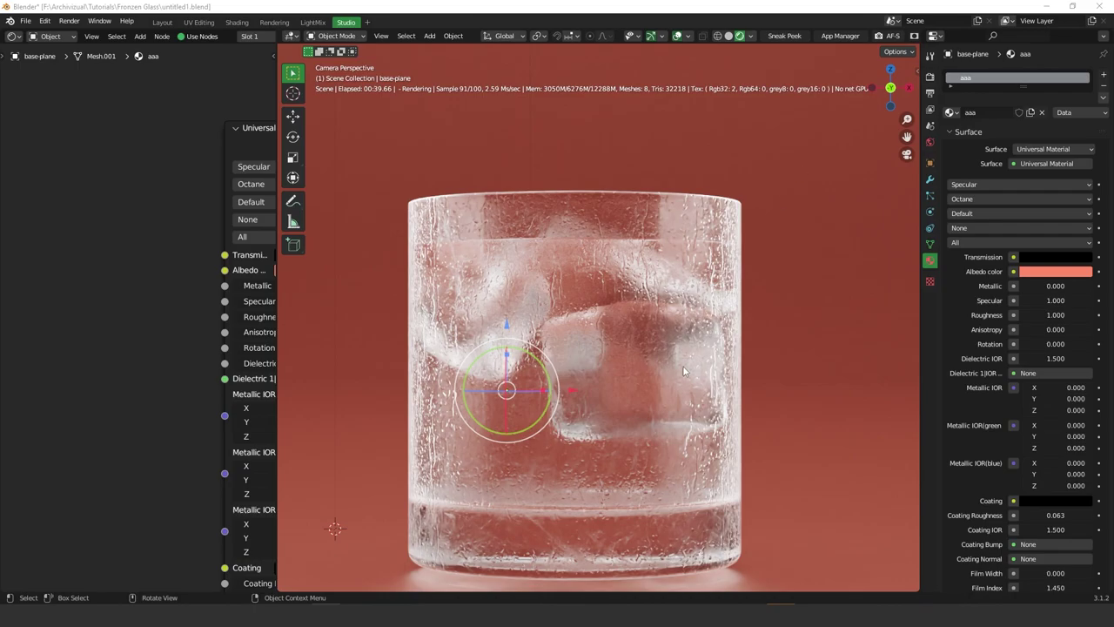
Select ice cube Sphere002.001 and drop its Ice material roughness from 0.35 to 0.26.
{"action": "key", "text": "Home"}
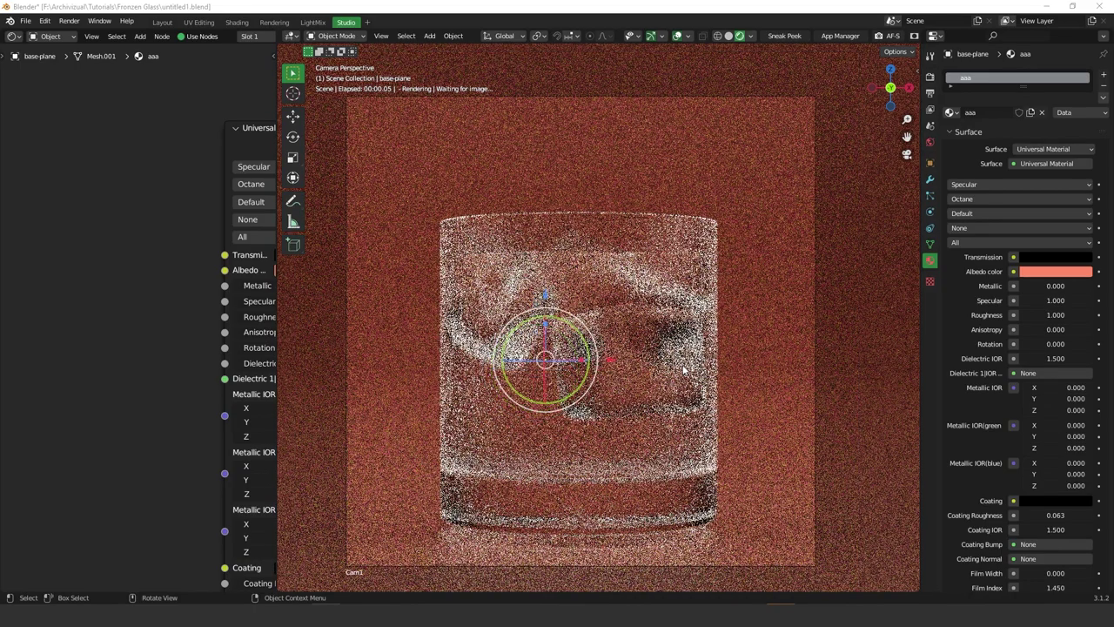
{"action": "middle_click_drag", "start_coordinate": [112, 410], "coordinate": [99, 254]}
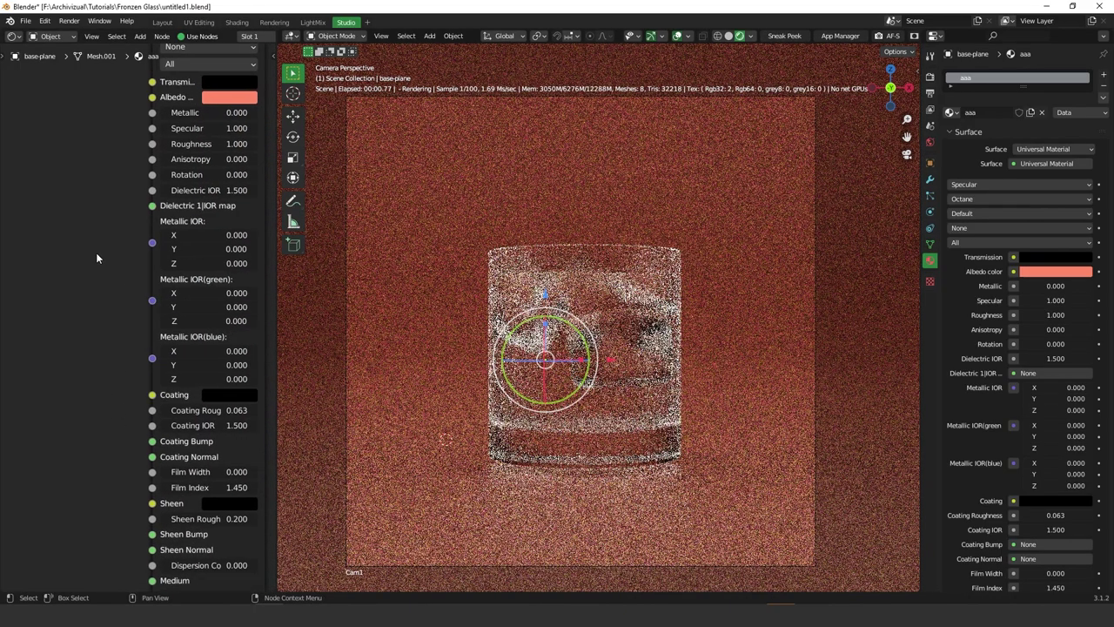
{"action": "left_click", "coordinate": [547, 304]}
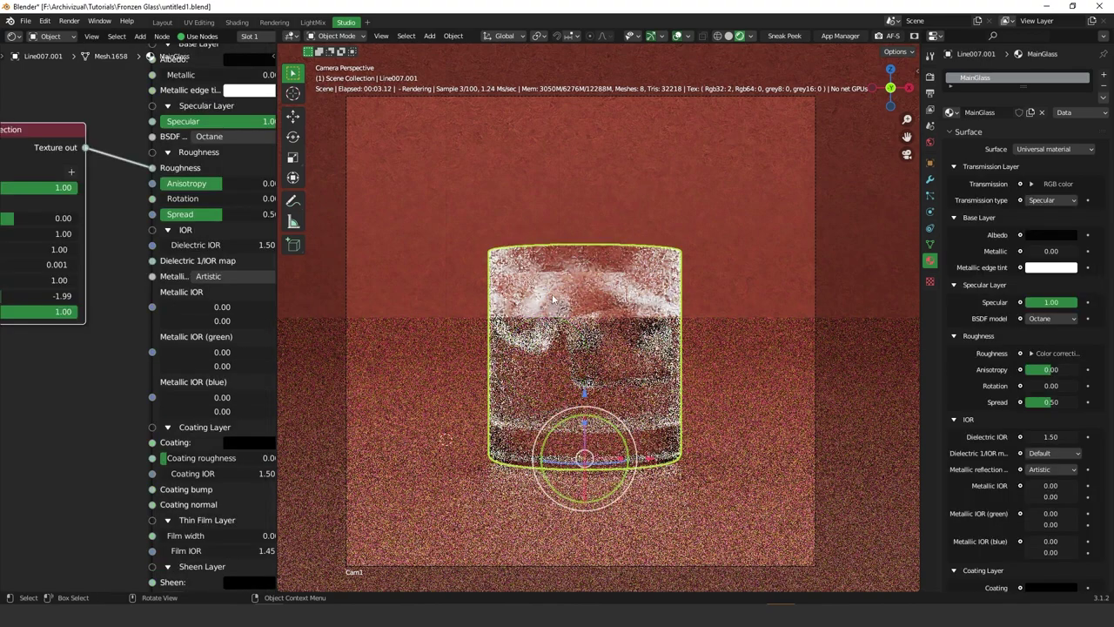
{"action": "left_click", "coordinate": [550, 303]}
{"action": "left_click", "coordinate": [551, 293]}
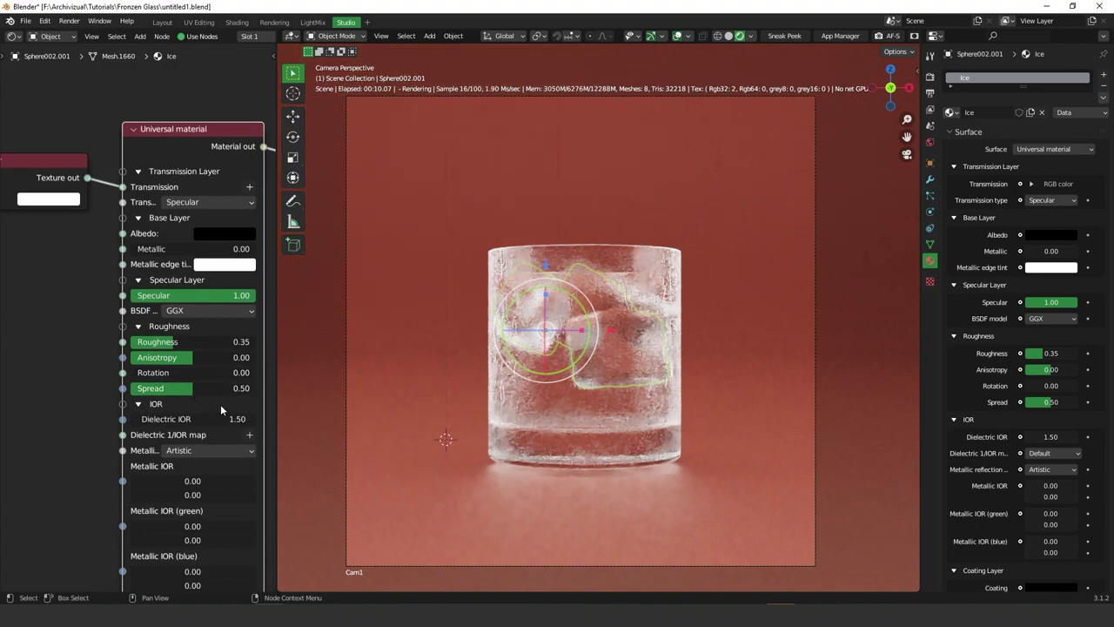
{"action": "scroll", "coordinate": [220, 404], "scroll_direction": "up", "scroll_amount": 1}
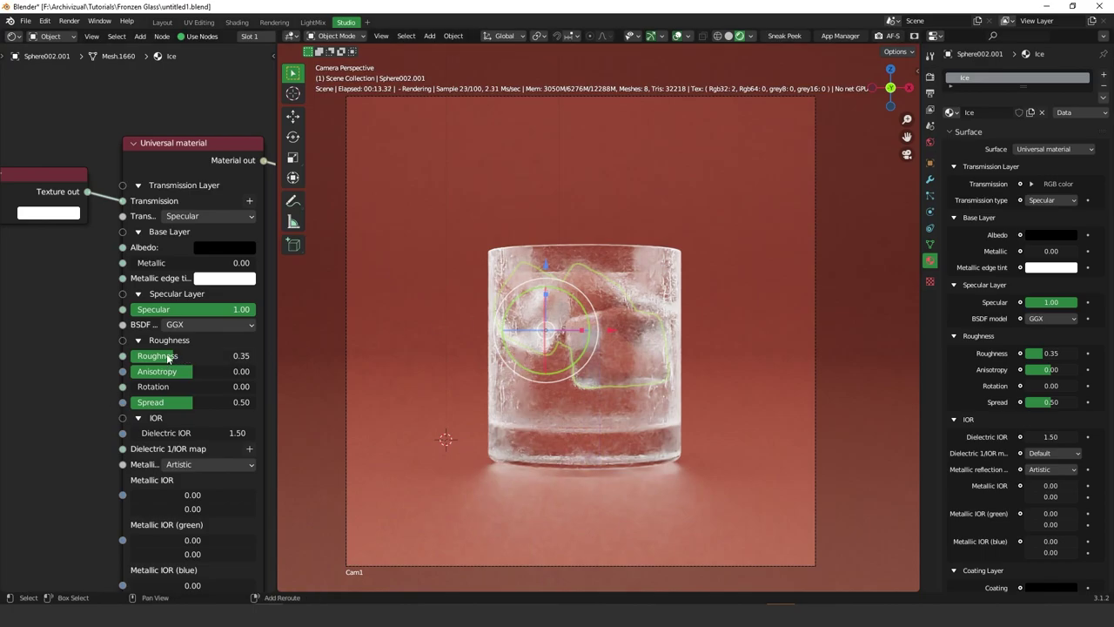
{"action": "left_click_drag", "start_coordinate": [174, 359], "coordinate": [46, 378]}
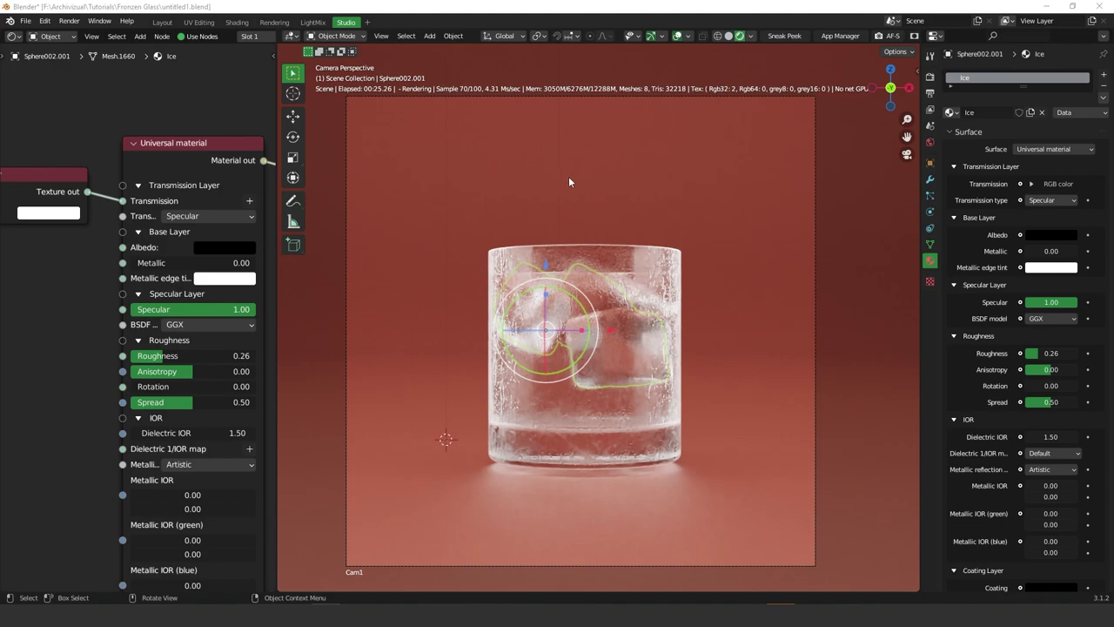
Select the floor plane to show its aaa Universal material.
{"action": "left_click", "coordinate": [576, 200]}
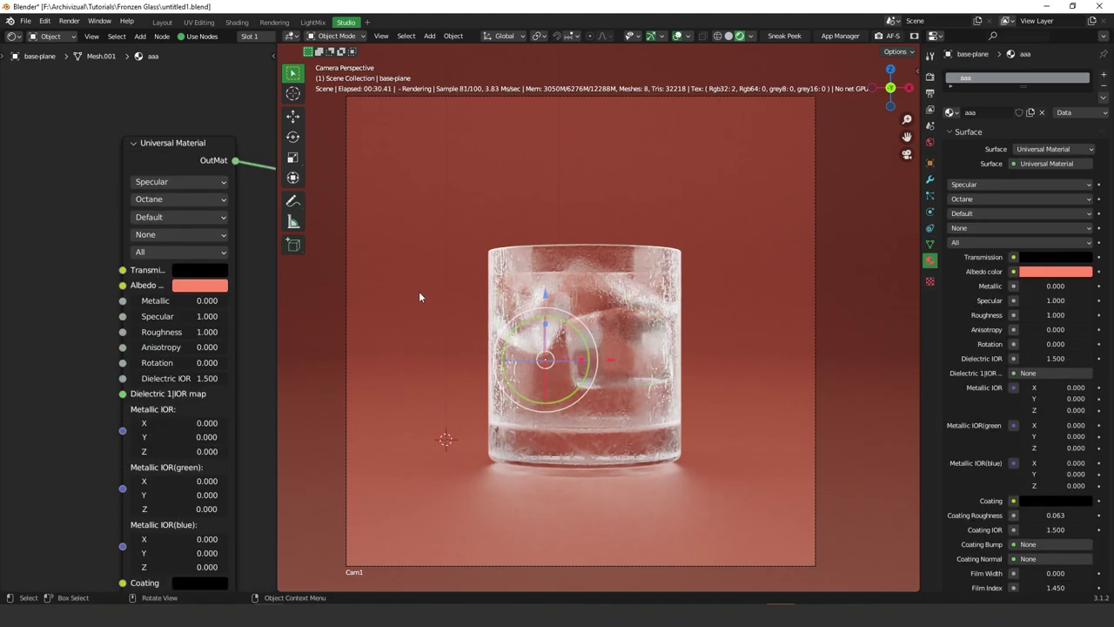